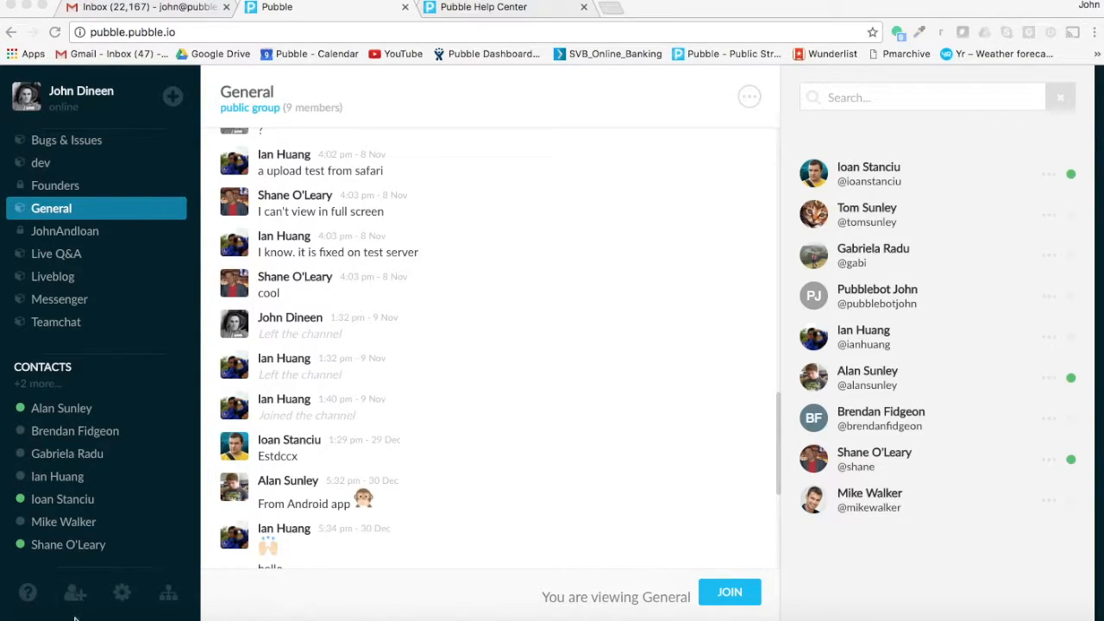
# Step: Look up the Create new Live QA article in the Pubble Help Center, and close the help pages
pyautogui.click(26, 596)
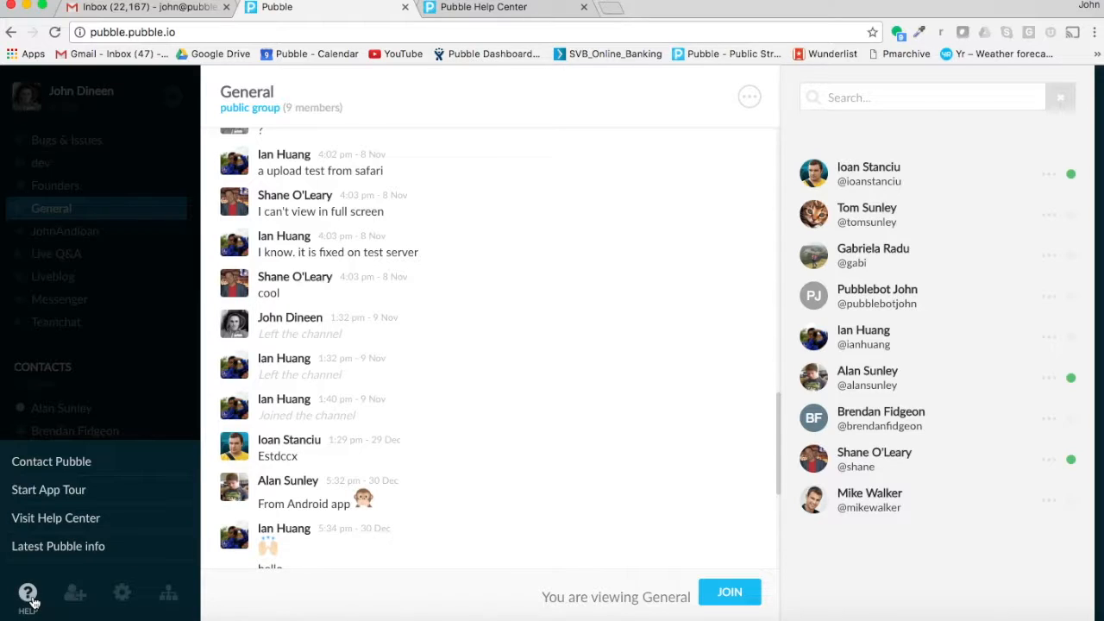
pyautogui.click(84, 518)
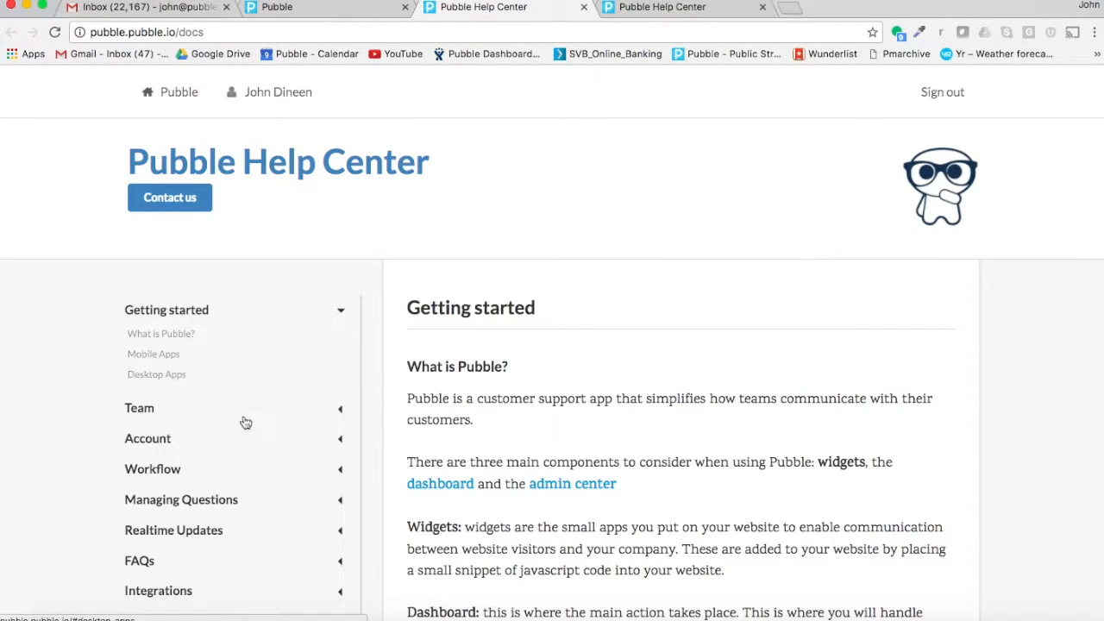
pyautogui.scroll(-3, 240, 436)
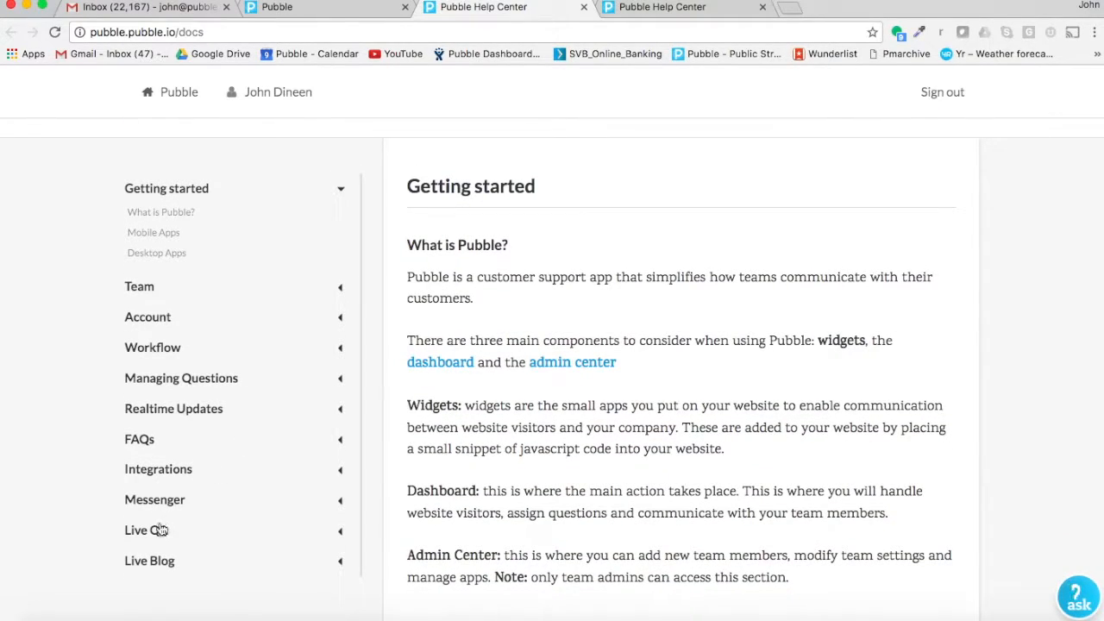
pyautogui.click(162, 532)
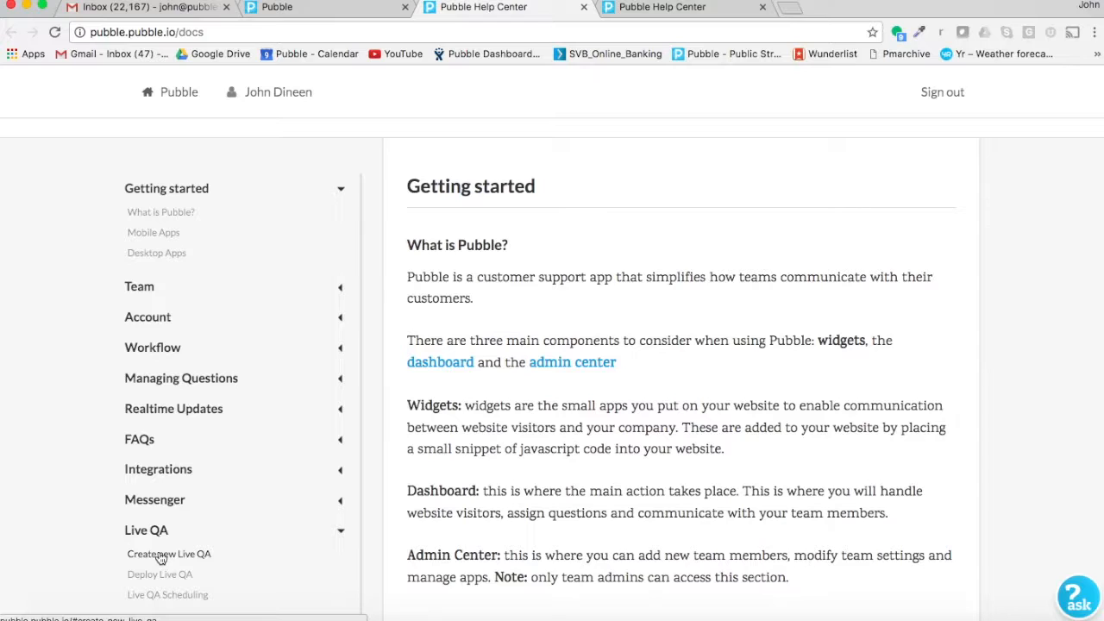
pyautogui.click(161, 555)
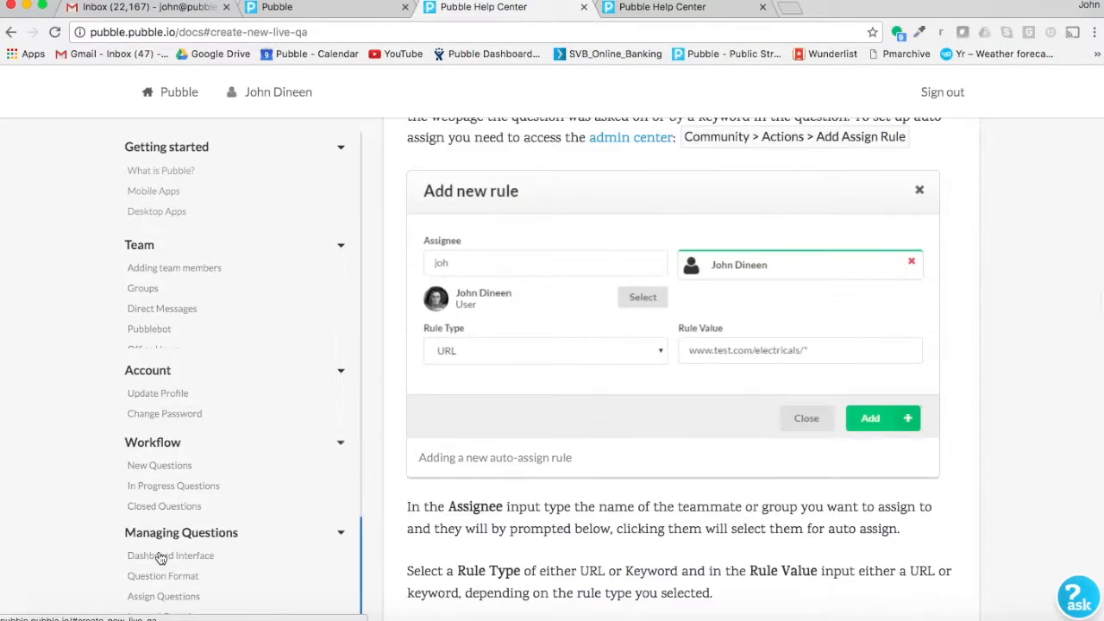
pyautogui.click(584, 8)
pyautogui.click(584, 8)
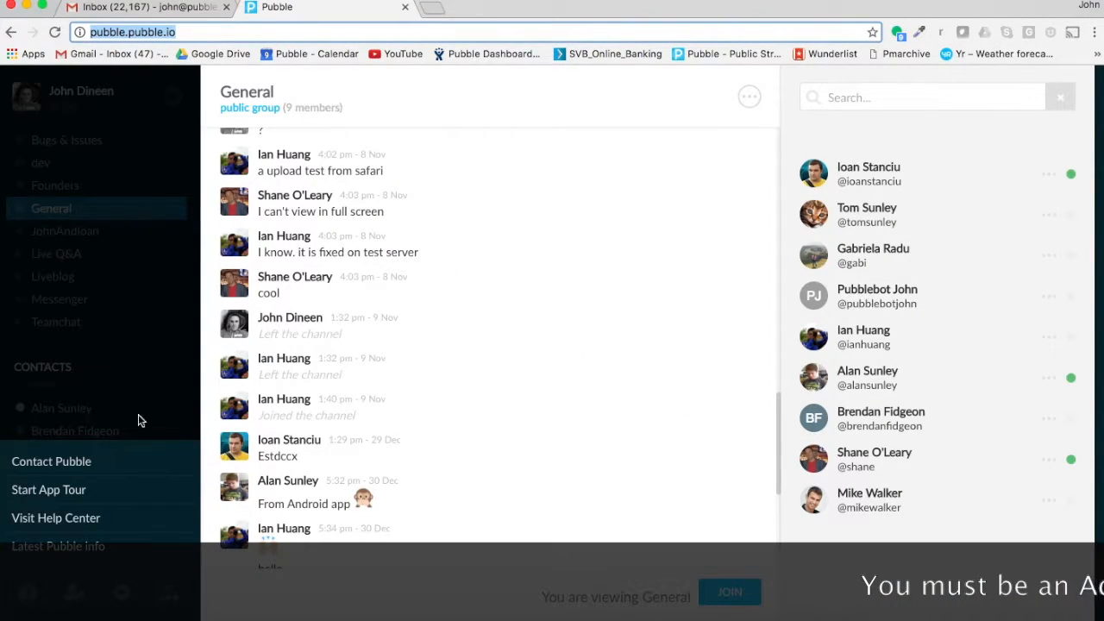
# Step: Open the Admin Center and go to the Live QA apps
pyautogui.click(174, 414)
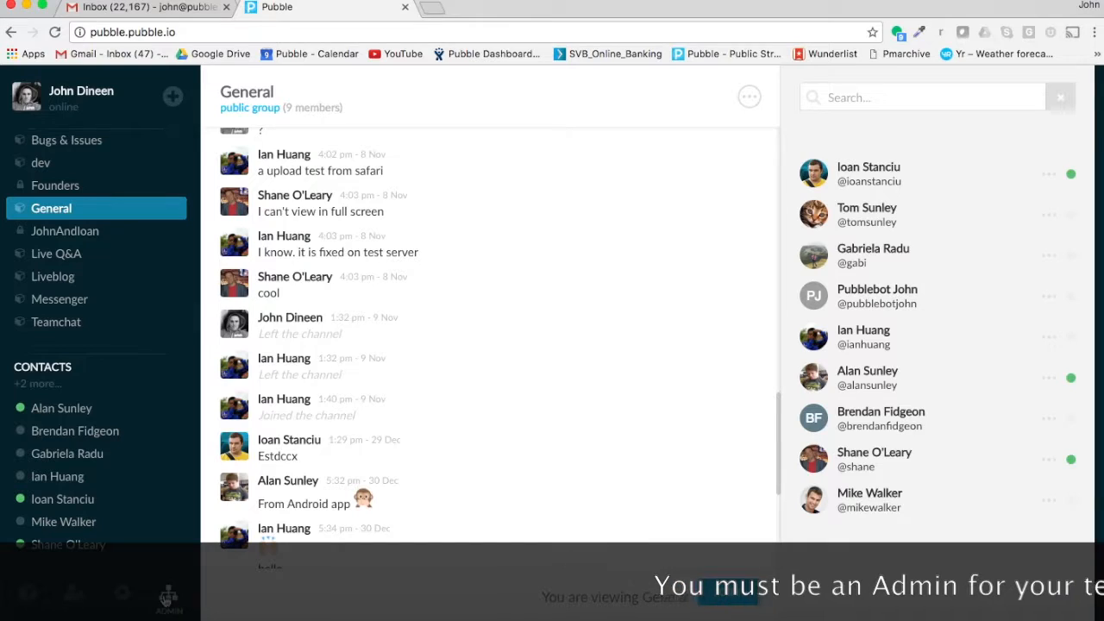
pyautogui.click(168, 596)
pyautogui.scroll(-5, 145, 488)
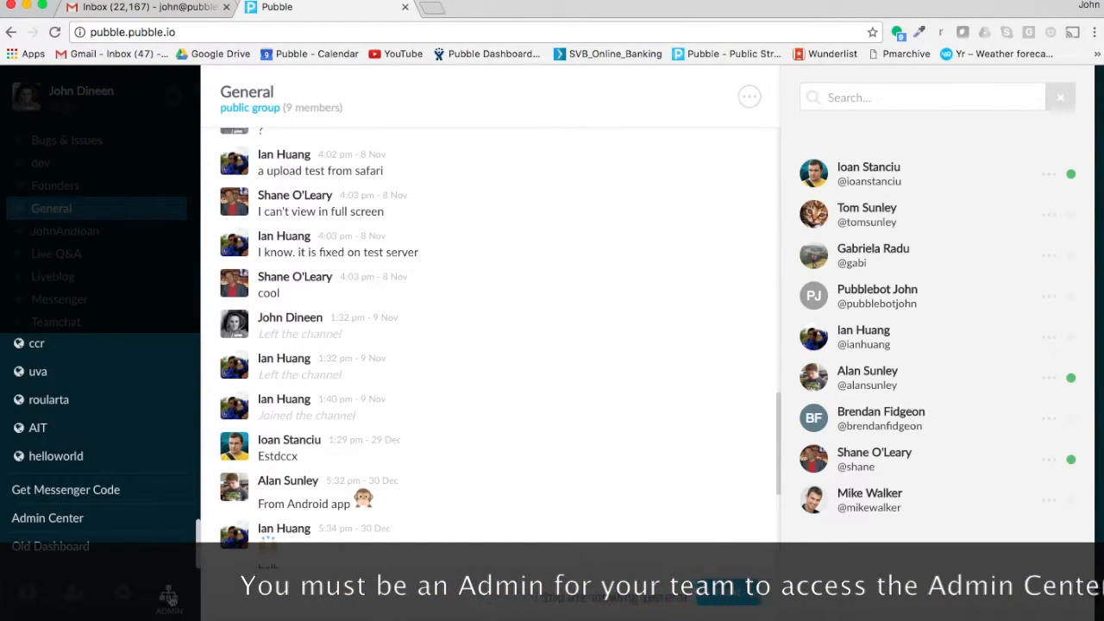
pyautogui.click(54, 519)
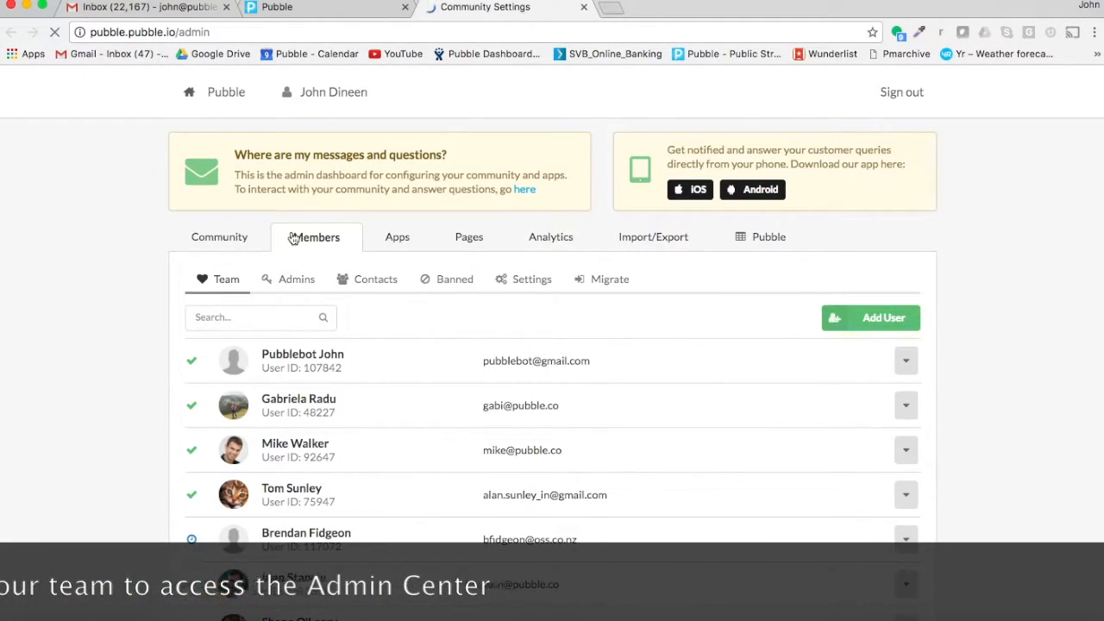
pyautogui.click(398, 240)
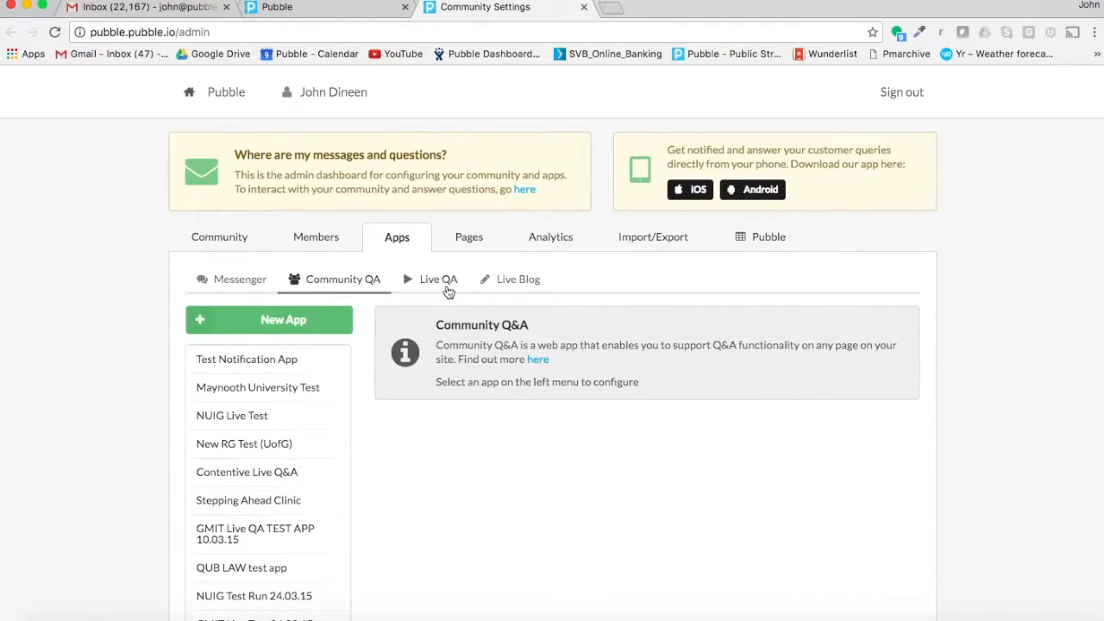
pyautogui.click(440, 280)
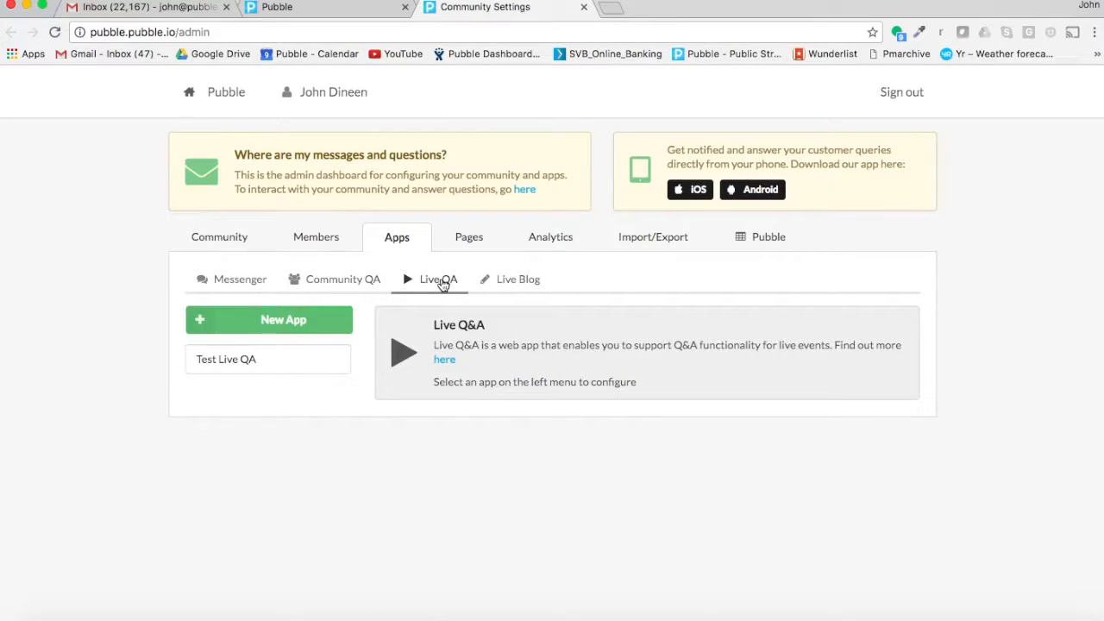
# Step: Add a new Live QA app named "Demo Live Q&A App"
pyautogui.click(280, 321)
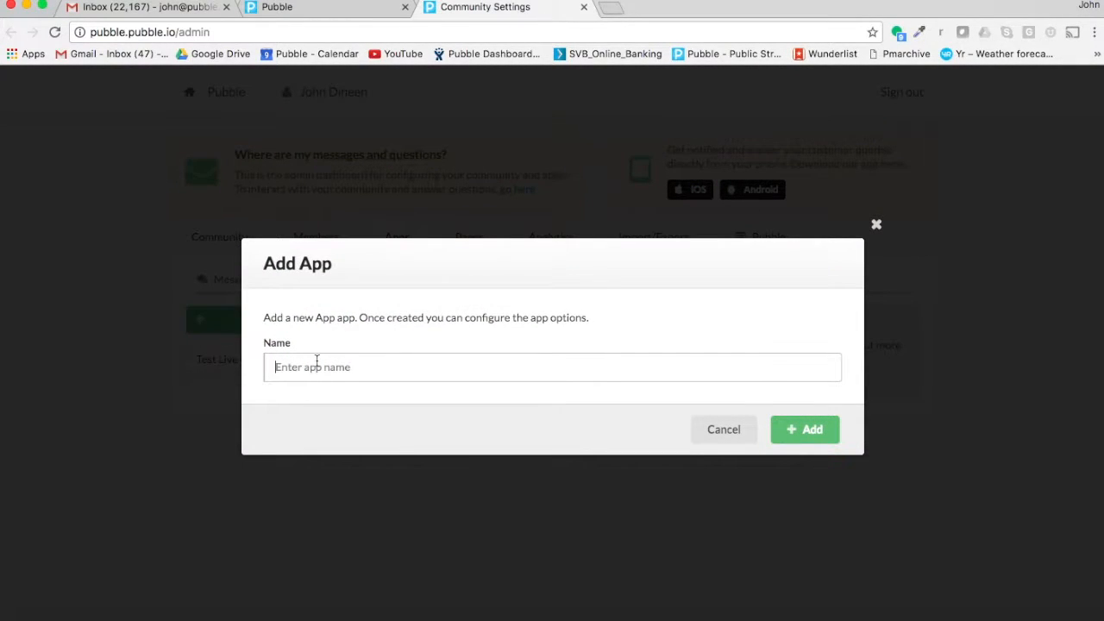
pyautogui.write('Demo Live Q&A App')
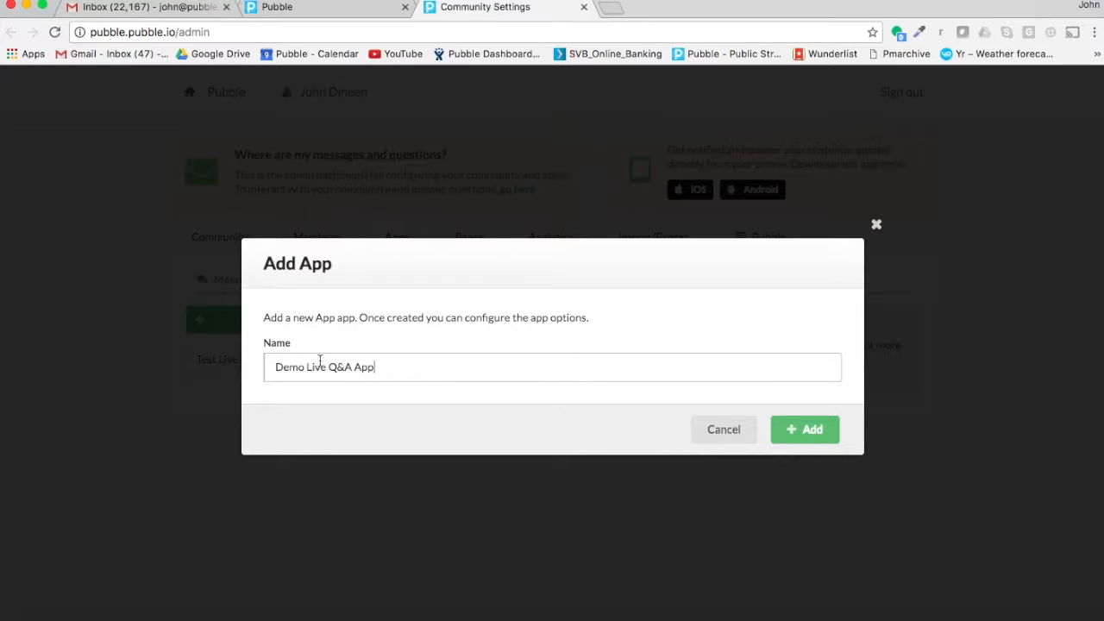
pyautogui.click(804, 432)
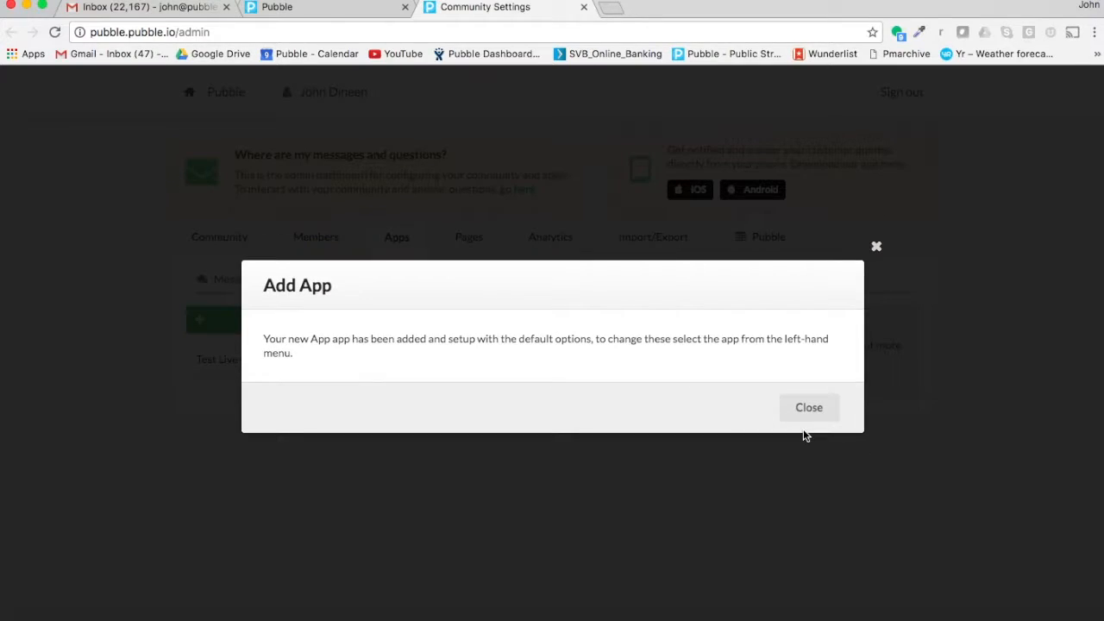
pyautogui.click(811, 415)
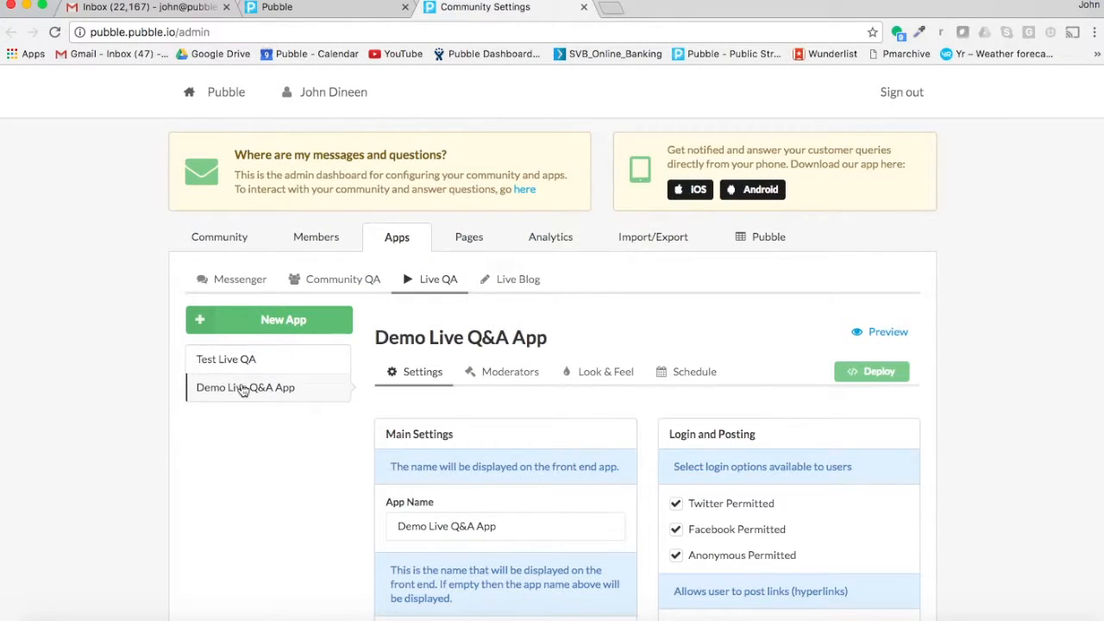
# Step: Open the settings of the Demo Live Q&A App and enter "Live Q&A" as its display name
pyautogui.click(232, 394)
pyautogui.scroll(-2, 556, 345)
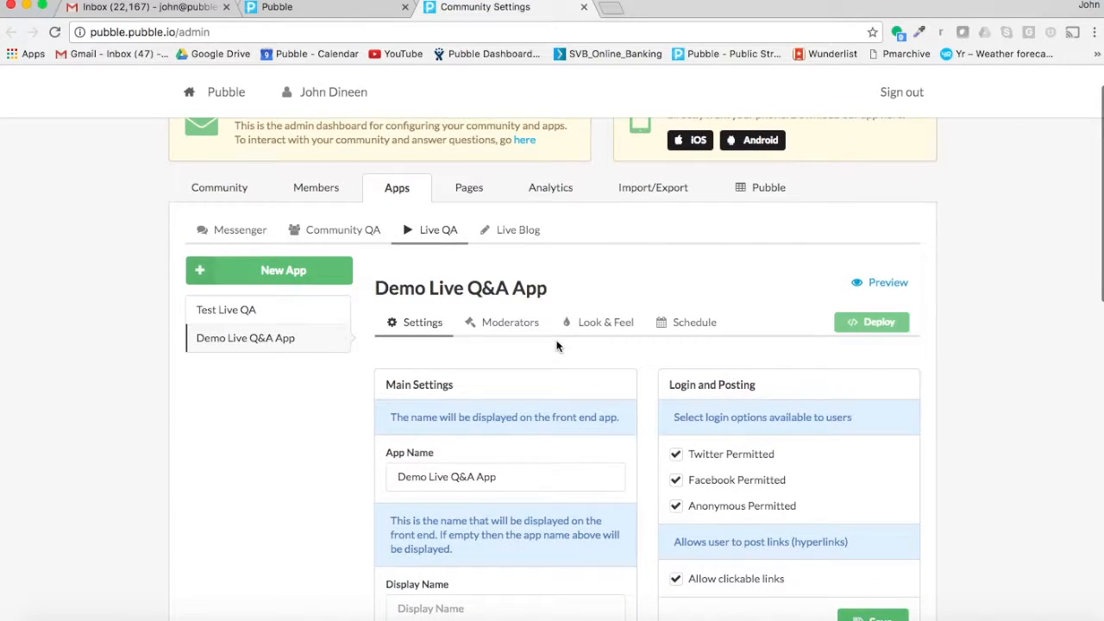
pyautogui.scroll(-5, 556, 345)
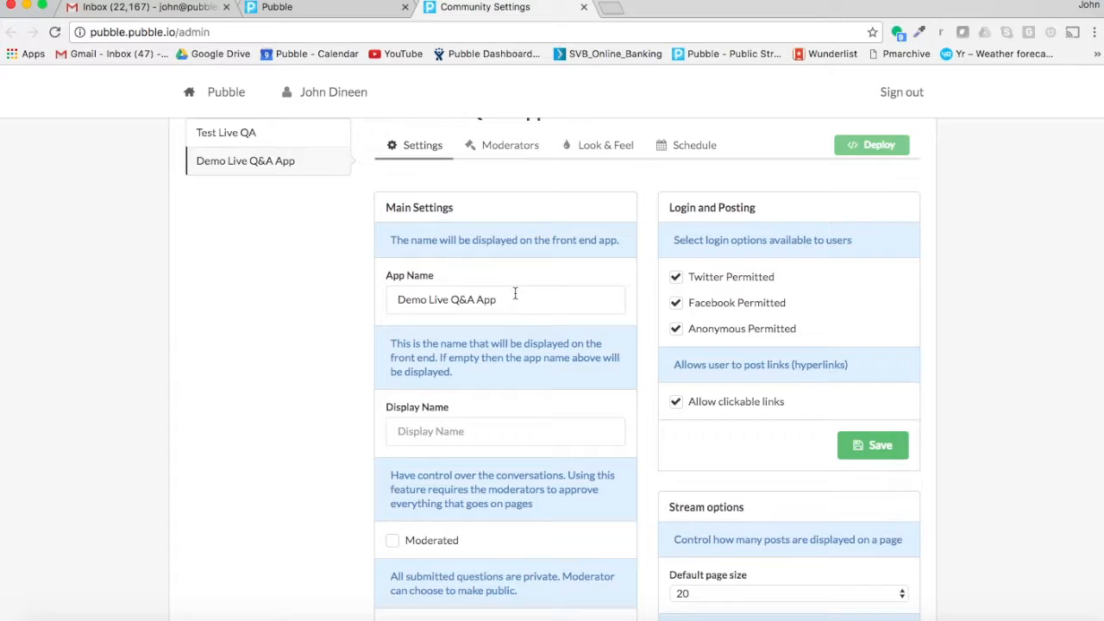
pyautogui.click(414, 307)
pyautogui.tripleClick(414, 306)
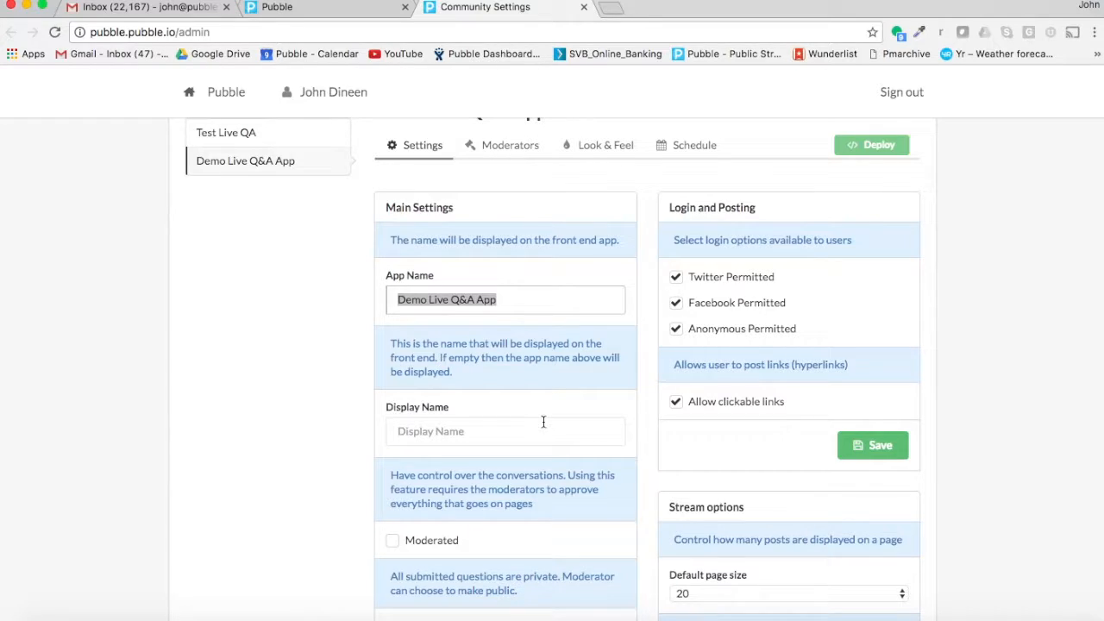
pyautogui.scroll(-2, 444, 371)
pyautogui.click(435, 360)
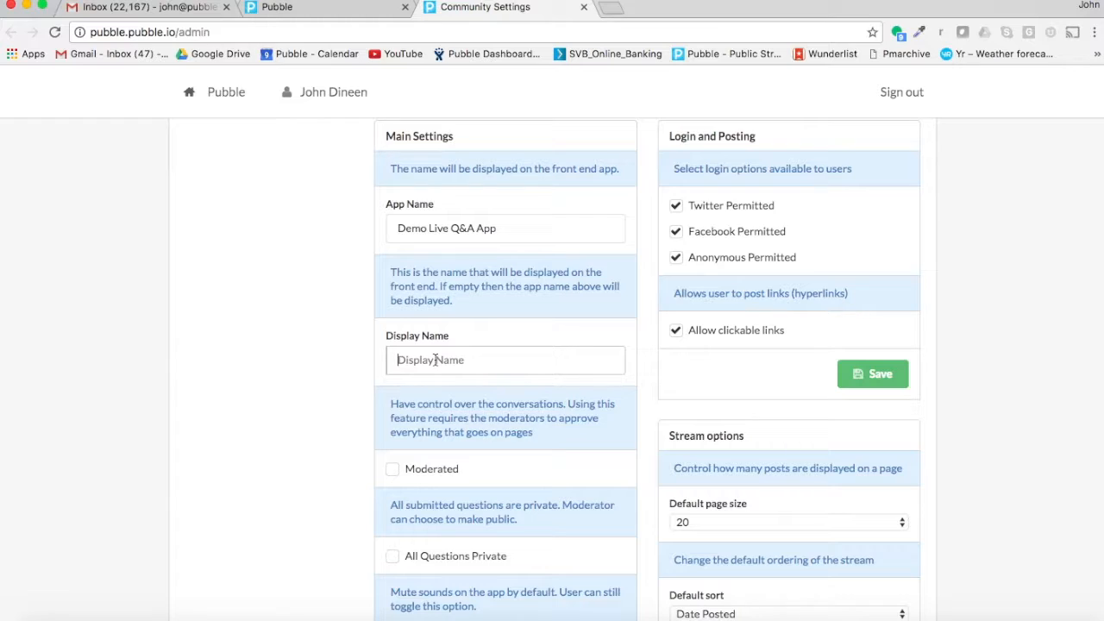
pyautogui.write('Live Q&A')
pyautogui.click(517, 231)
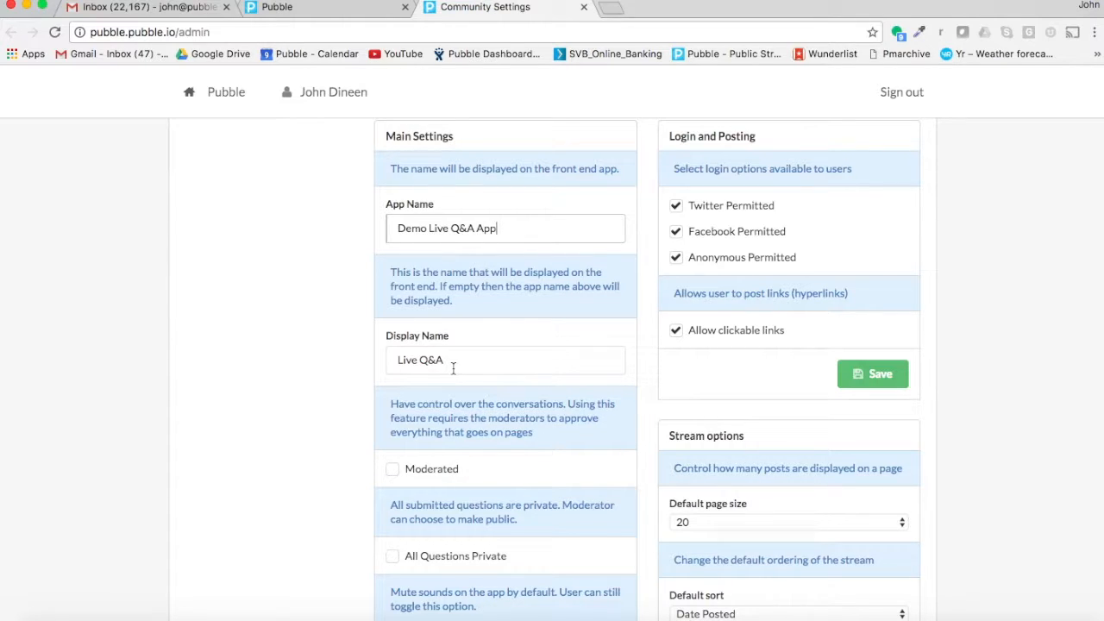
# Step: Examine the moderation, question privacy, sound, single sign-on and language options, and the settings for disabling or deleting the app
pyautogui.scroll(-3, 506, 365)
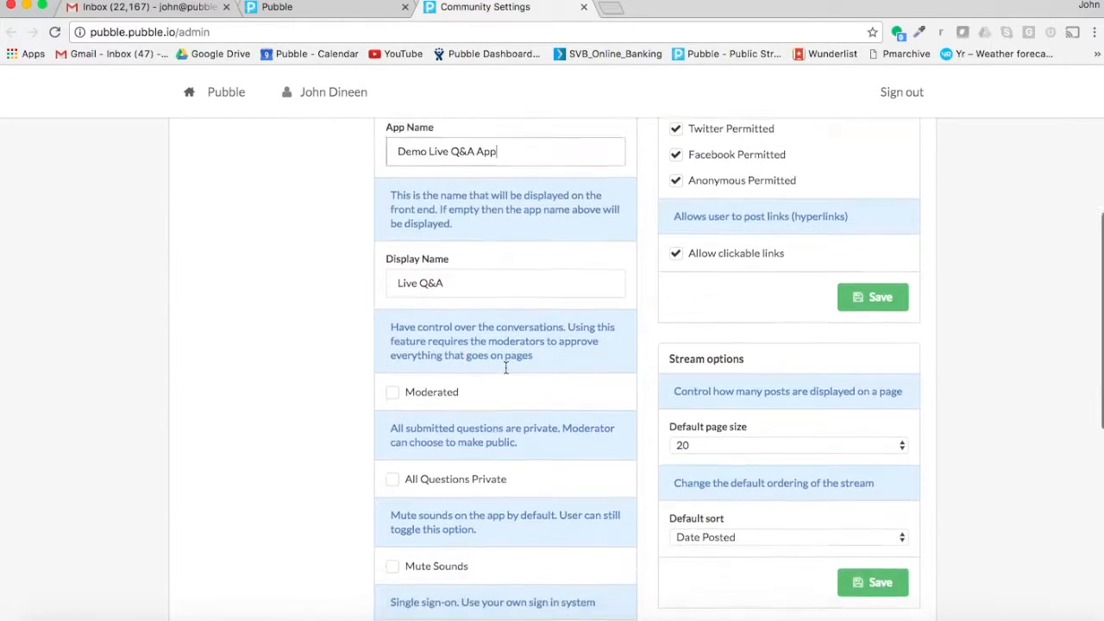
pyautogui.scroll(-2, 435, 414)
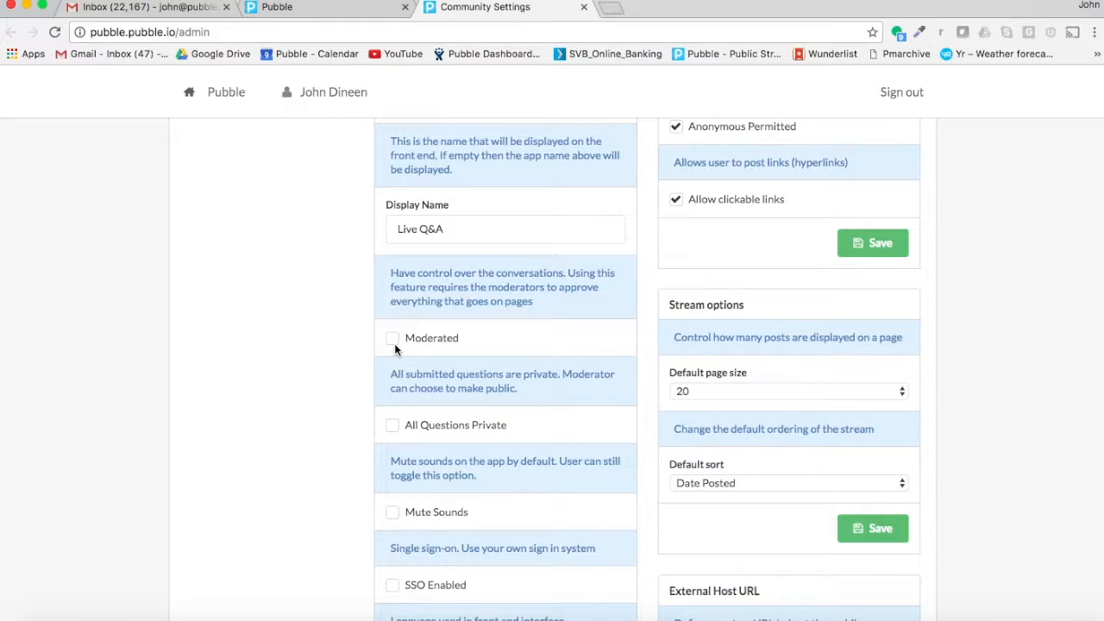
pyautogui.scroll(-3, 395, 343)
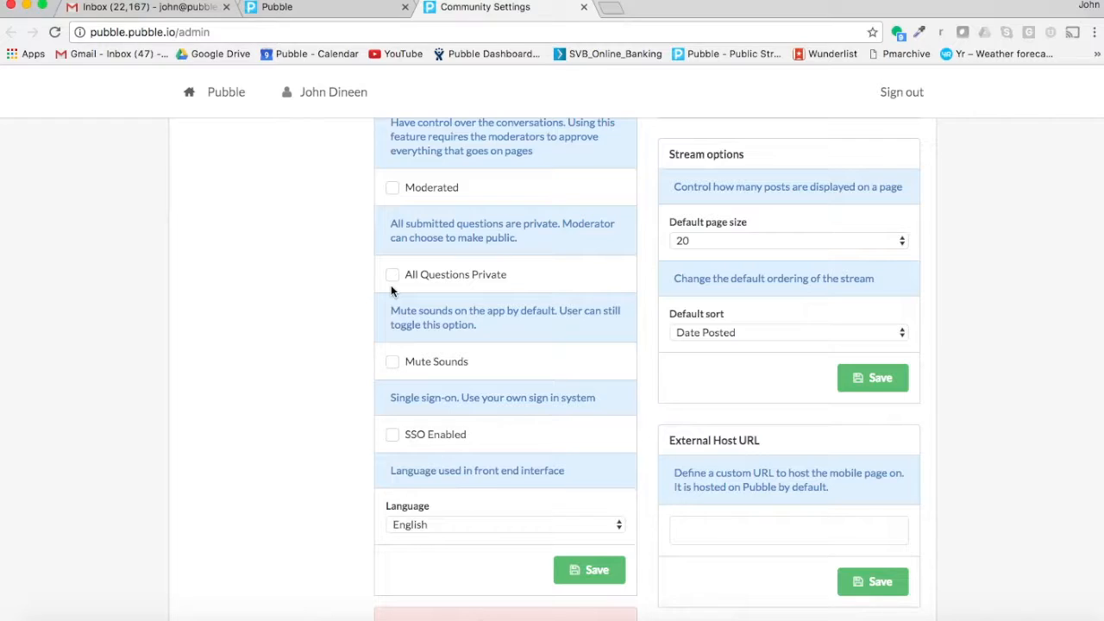
pyautogui.scroll(-2, 390, 292)
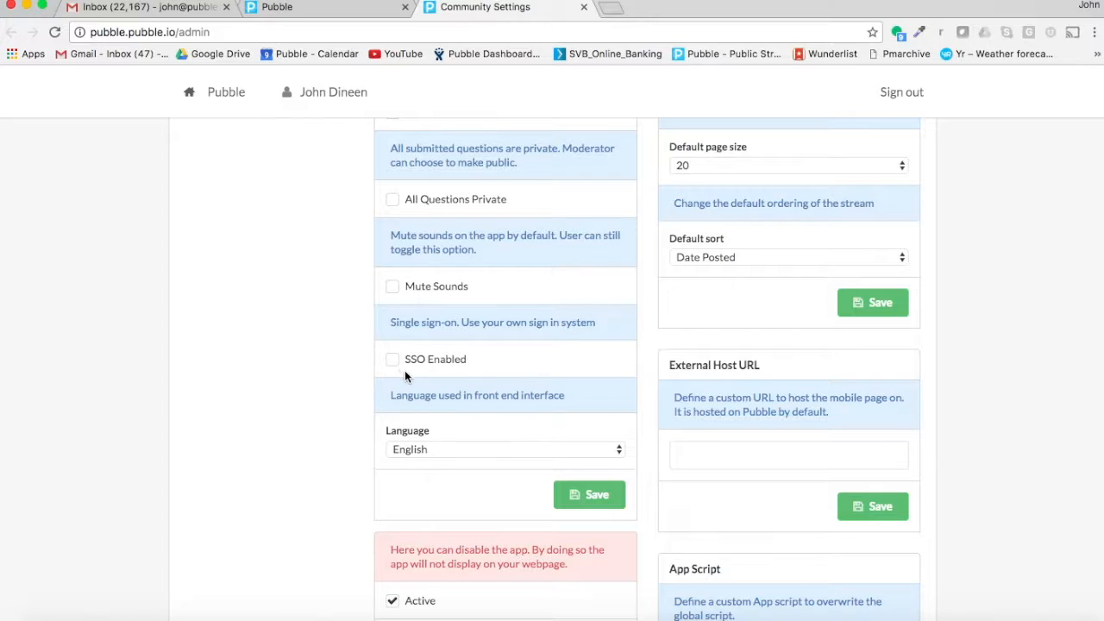
pyautogui.scroll(-4, 568, 386)
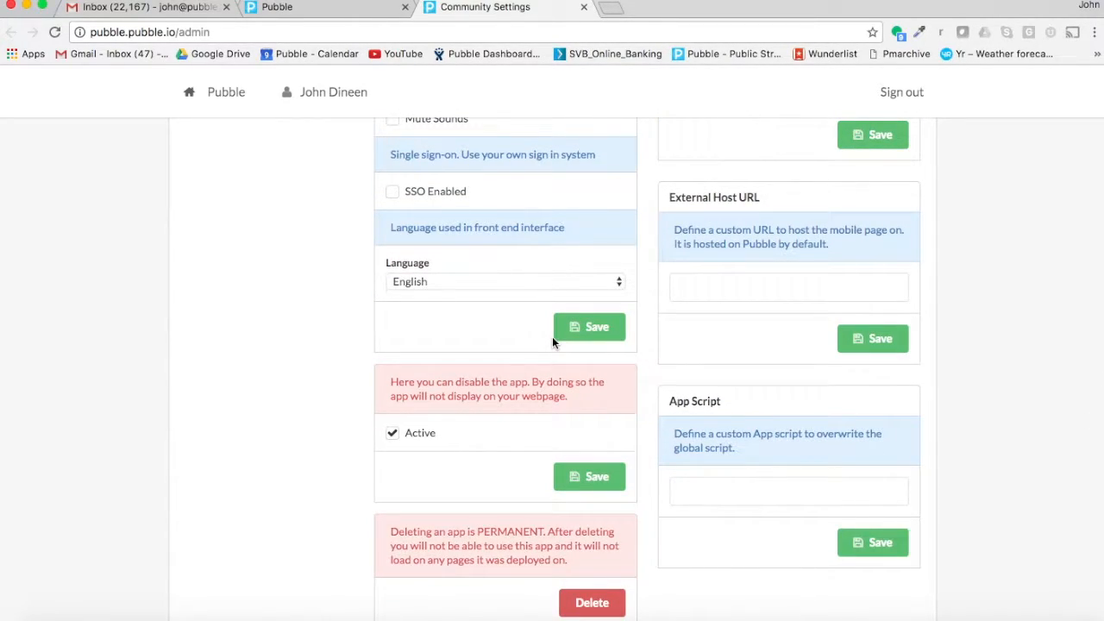
pyautogui.click(464, 282)
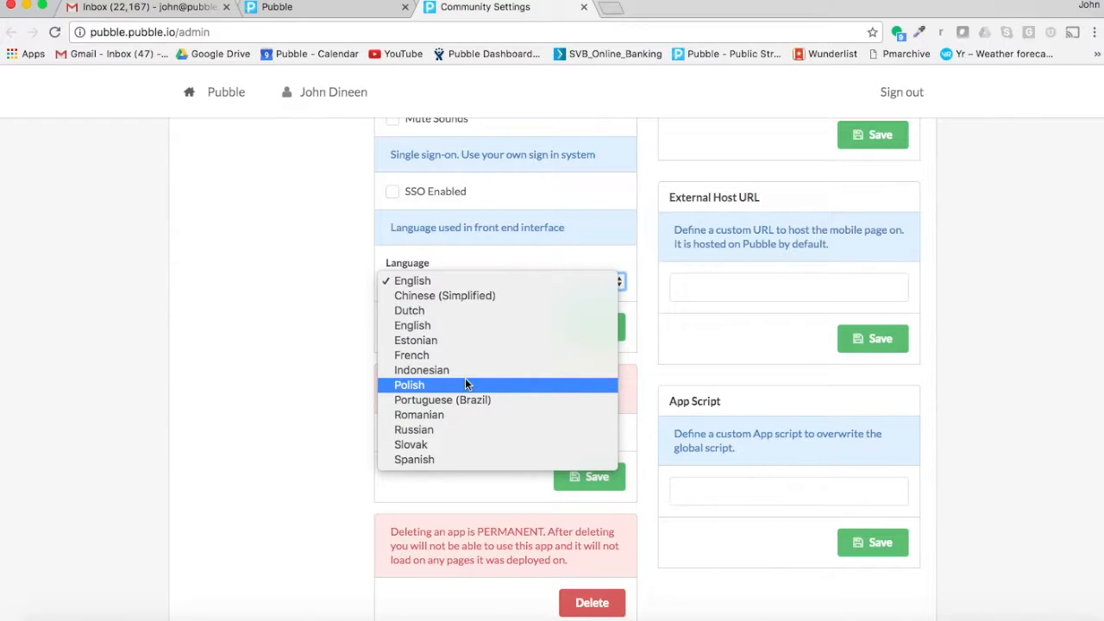
pyautogui.click(327, 381)
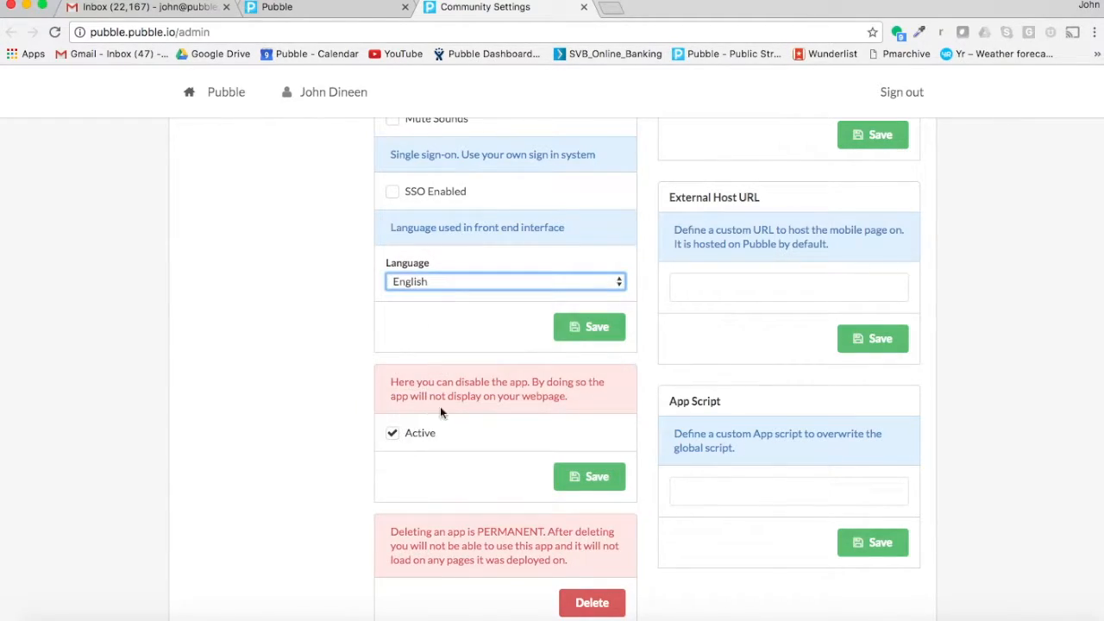
pyautogui.scroll(-1, 439, 409)
pyautogui.scroll(-1, 440, 413)
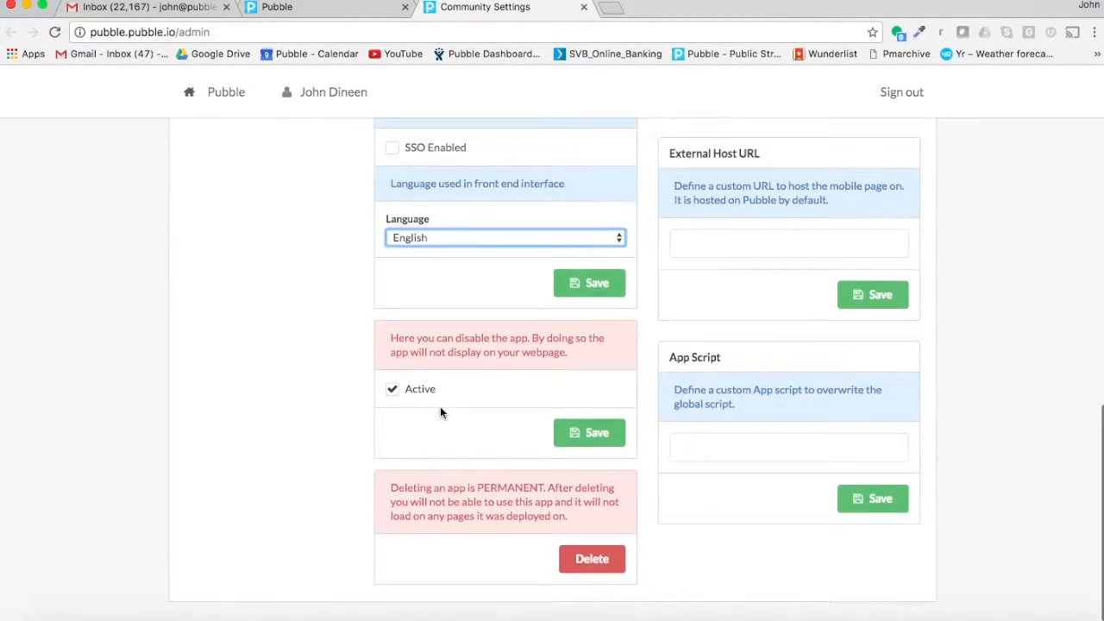
# Step: Save the main settings of the Demo Live Q&A App
pyautogui.scroll(3, 440, 413)
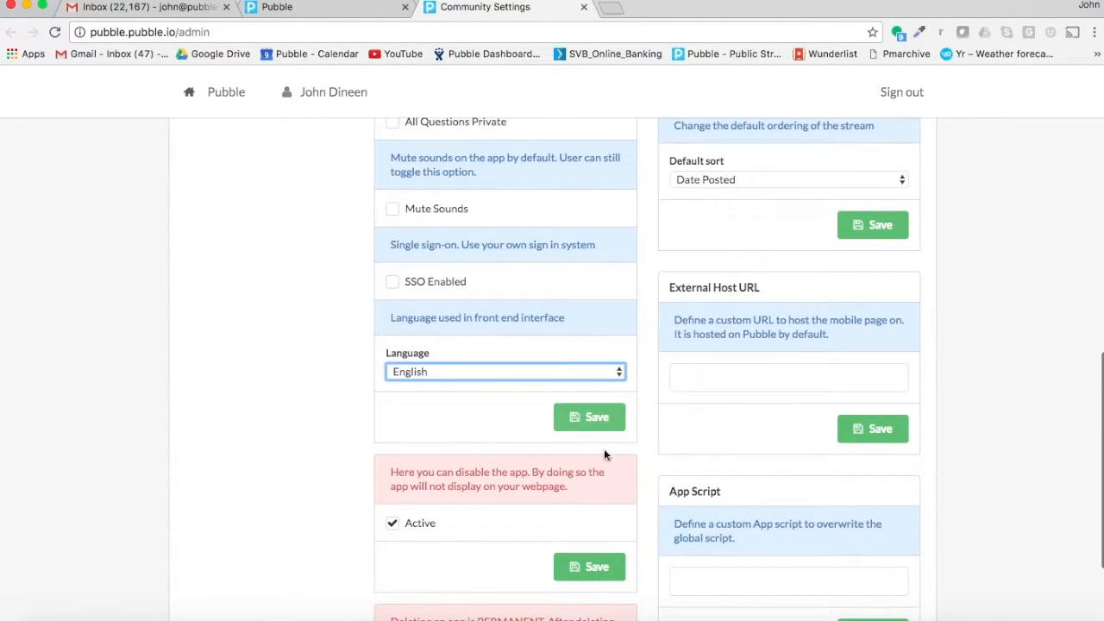
pyautogui.scroll(10, 623, 553)
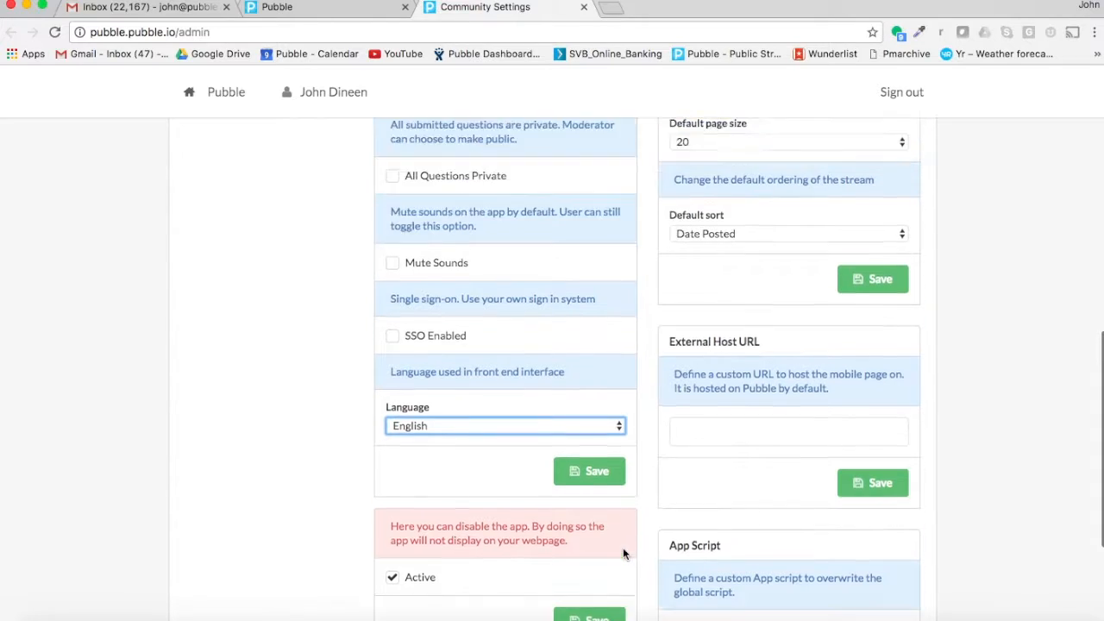
pyautogui.scroll(-10, 623, 554)
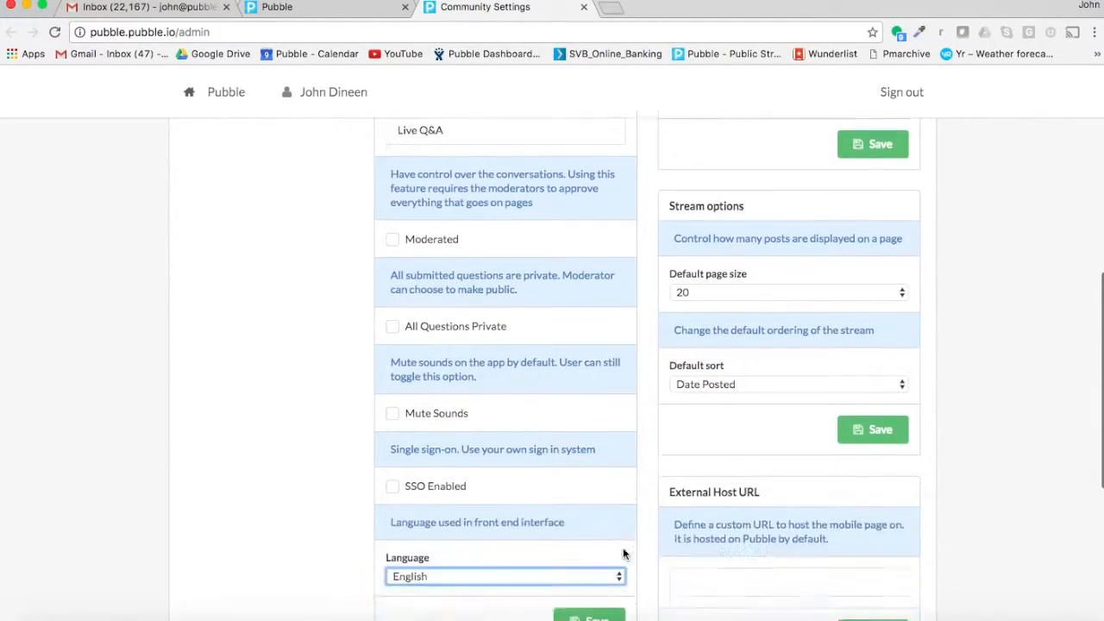
pyautogui.click(606, 420)
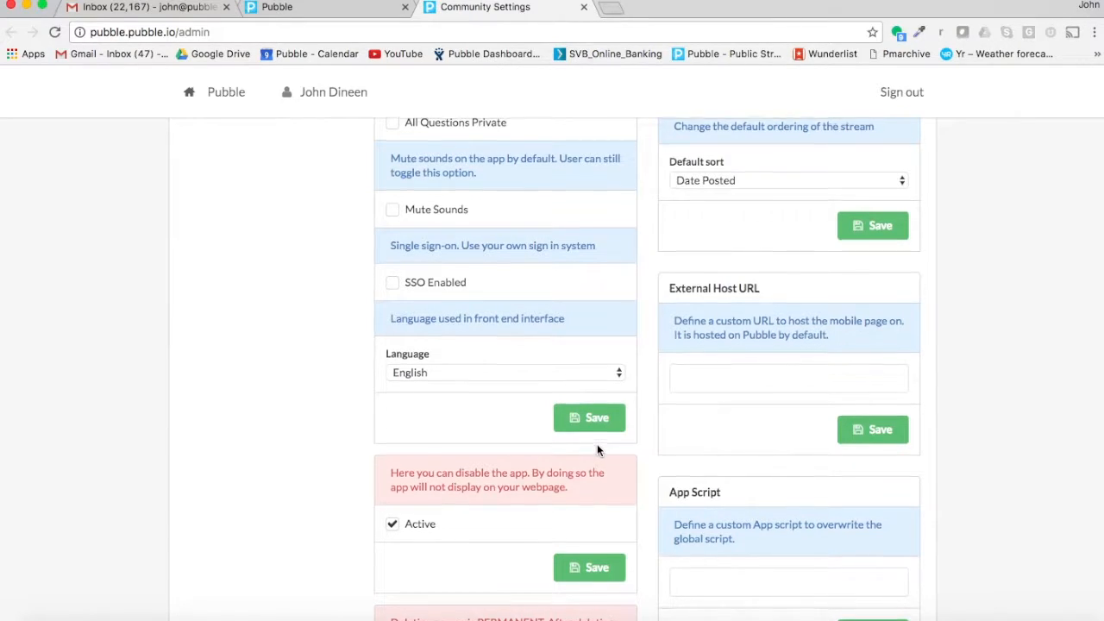
# Step: Review the app's login and posting, stream, external host URL and app script settings
pyautogui.scroll(10, 597, 444)
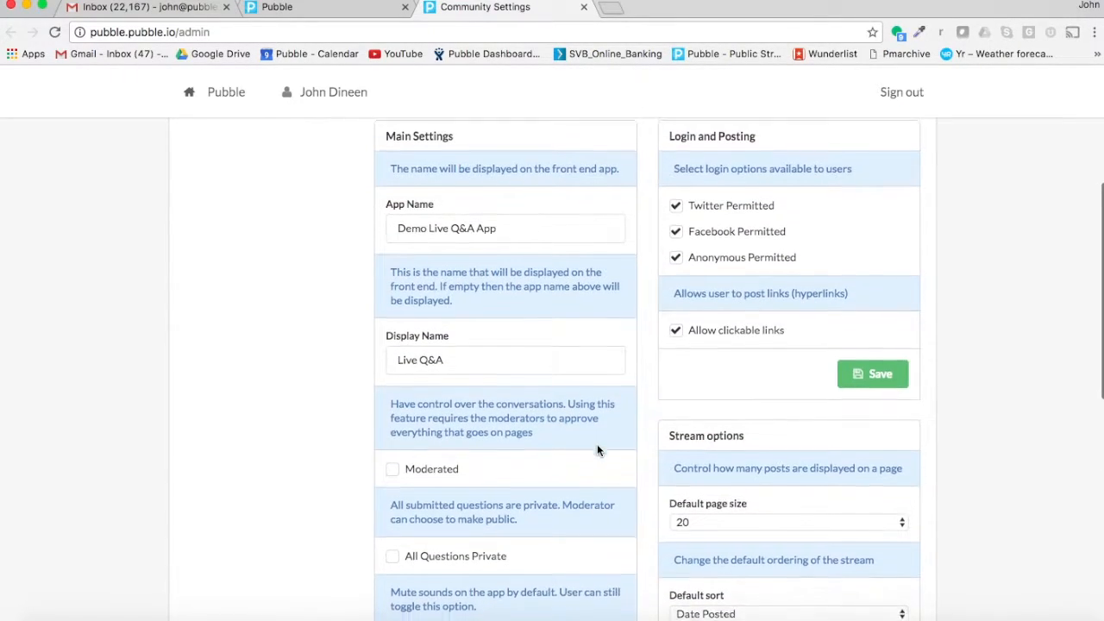
pyautogui.scroll(-8, 597, 449)
pyautogui.scroll(-4, 597, 450)
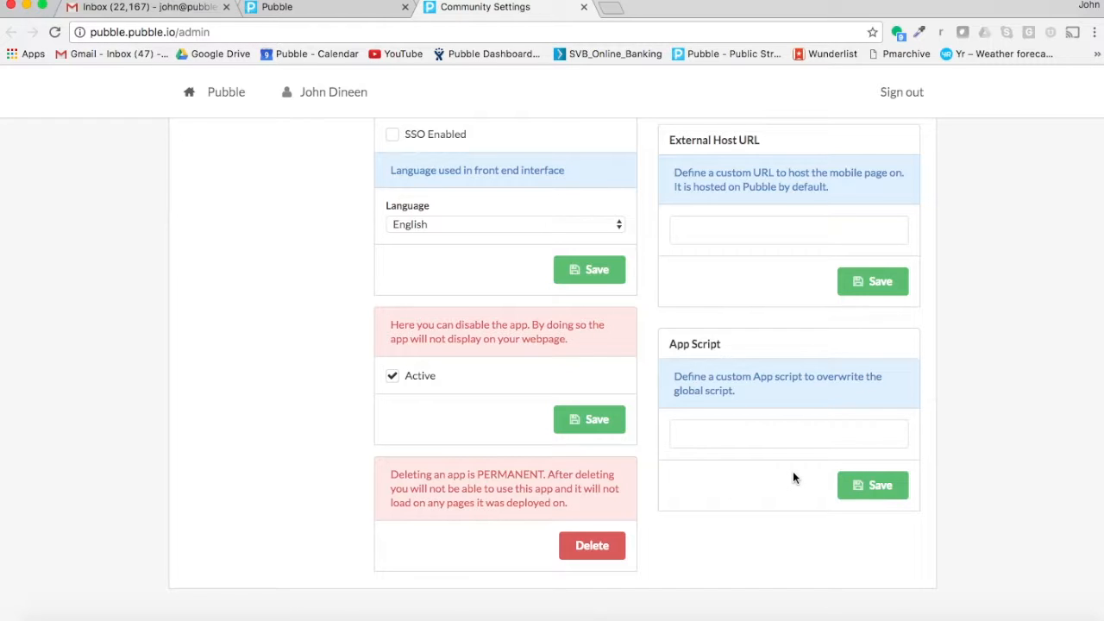
pyautogui.scroll(10, 793, 471)
pyautogui.scroll(3, 793, 471)
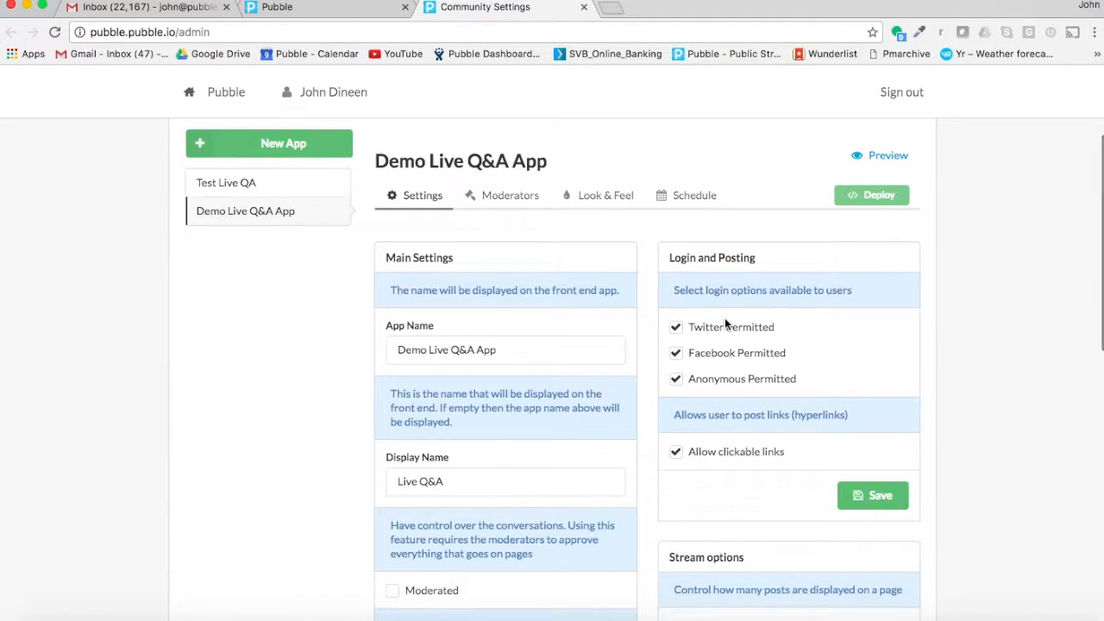
# Step: Disallow Twitter login for the Demo Live Q&A App and save the Login and Posting settings
pyautogui.scroll(-2, 810, 337)
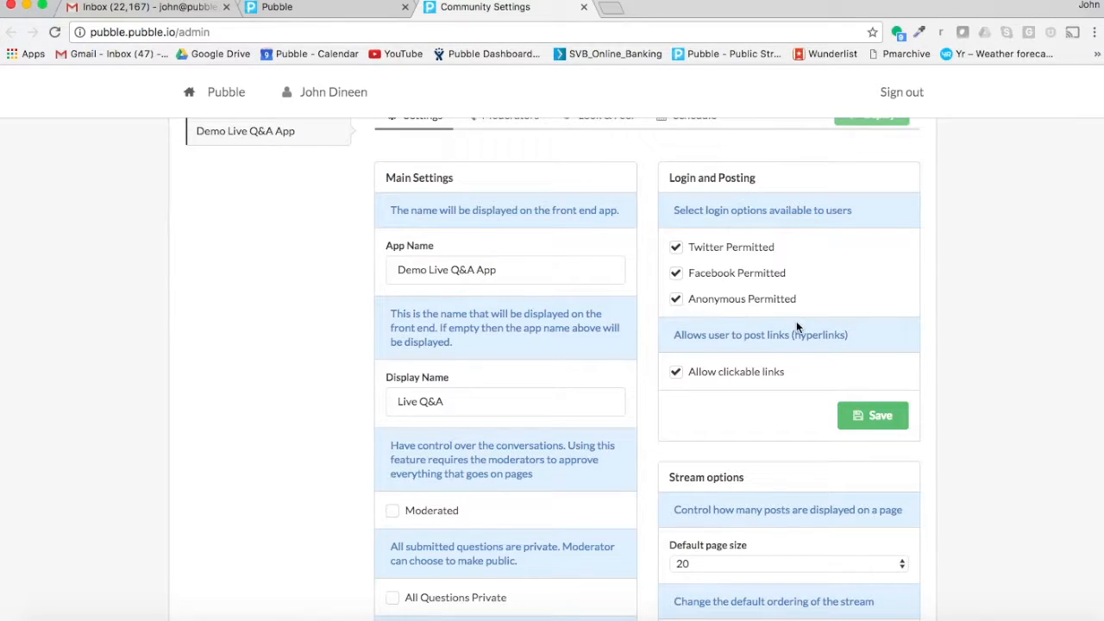
pyautogui.click(676, 248)
pyautogui.click(889, 415)
# Step: Set the default page size in the stream options to 10
pyautogui.scroll(-3, 1024, 385)
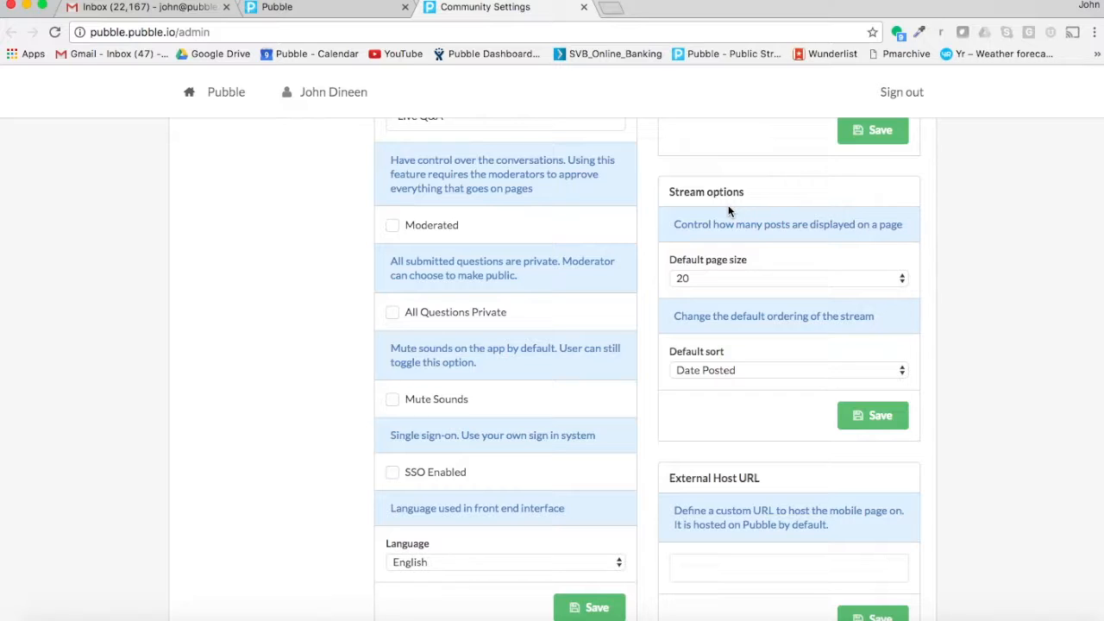
pyautogui.click(725, 279)
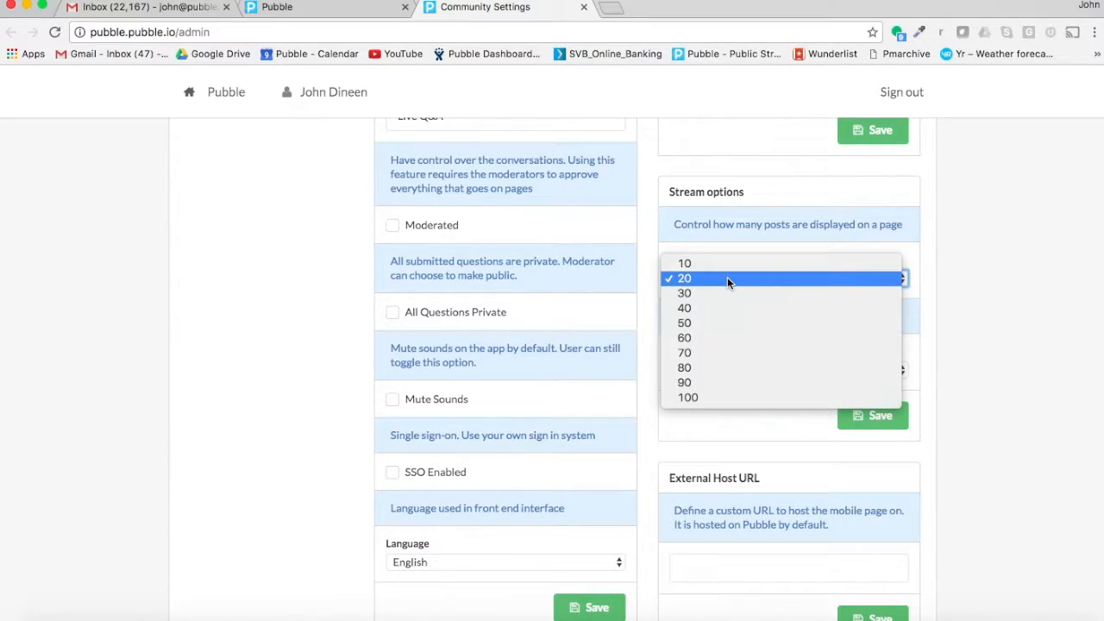
pyautogui.click(721, 261)
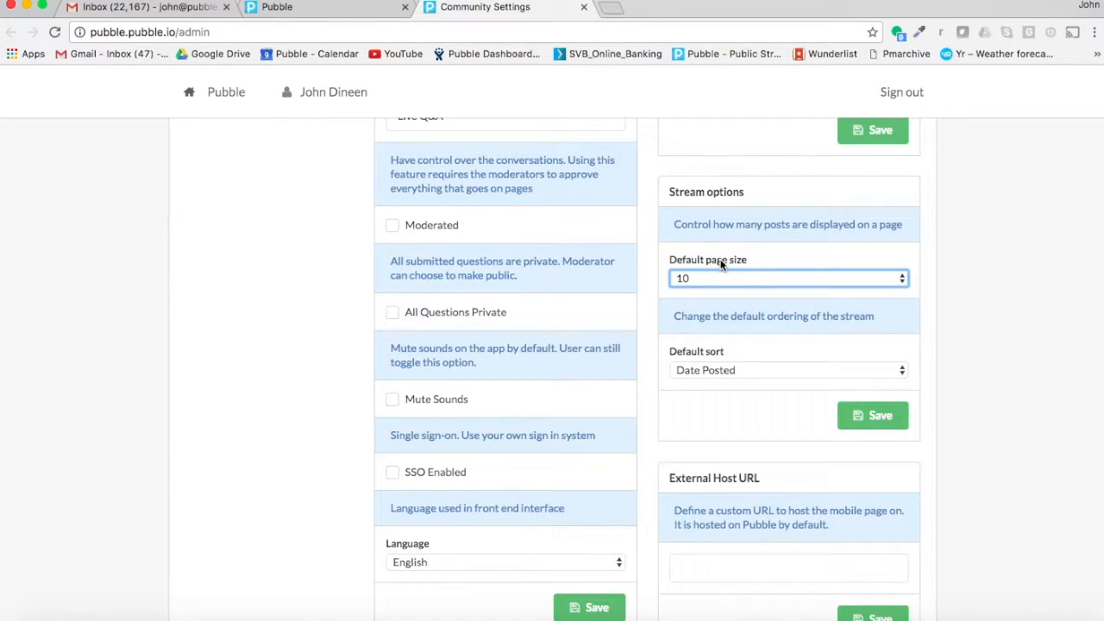
pyautogui.click(717, 278)
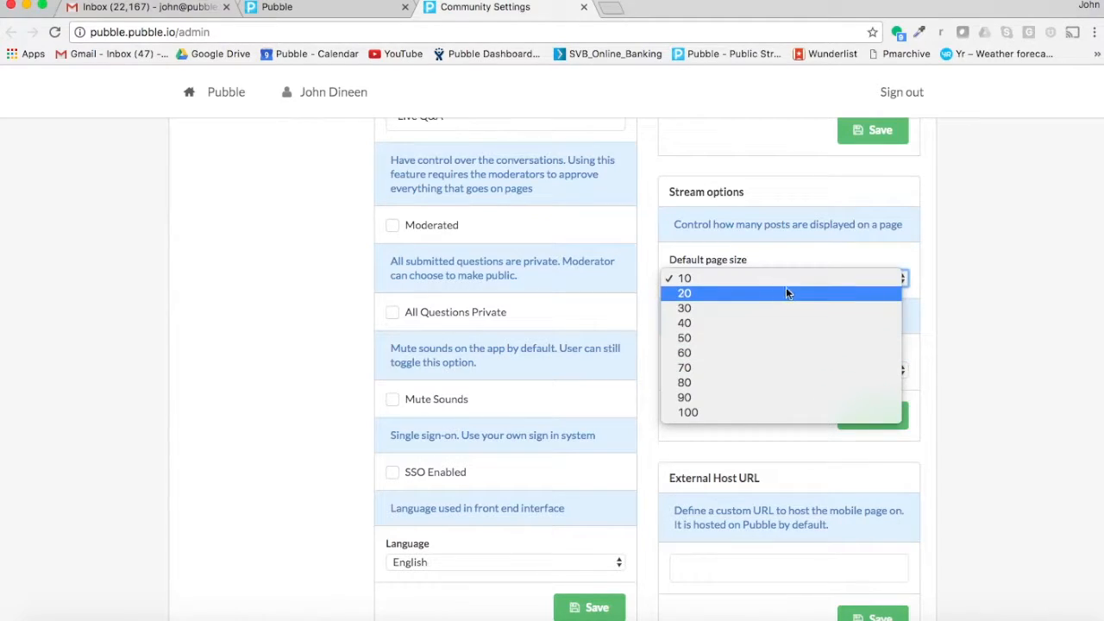
pyautogui.click(972, 319)
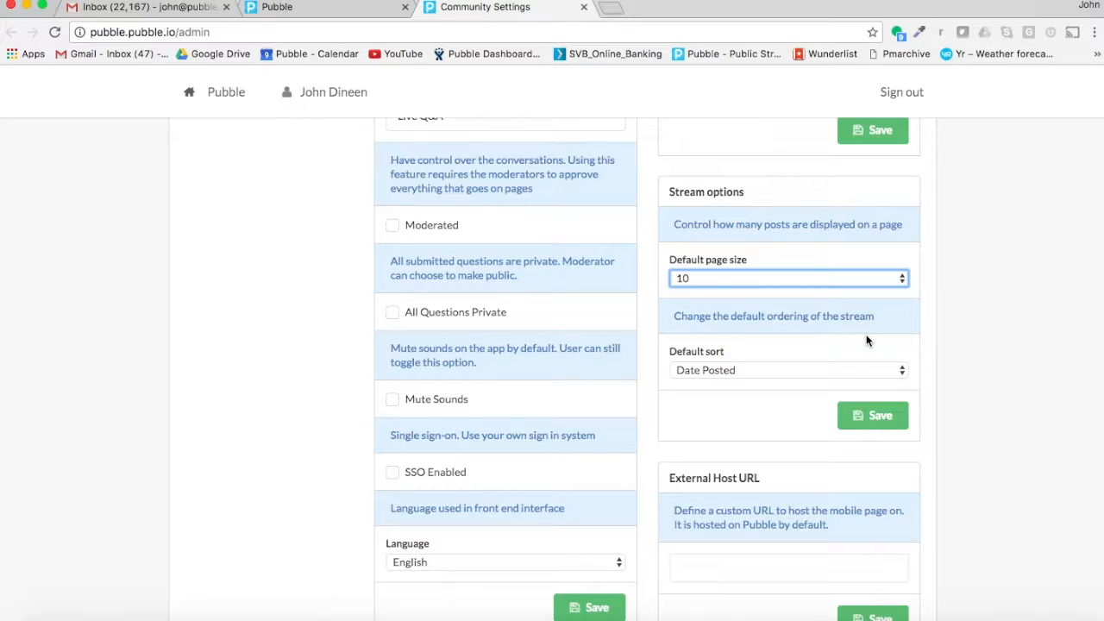
# Step: Check the available default sort orders for the stream without changing the selection
pyautogui.scroll(-2, 914, 341)
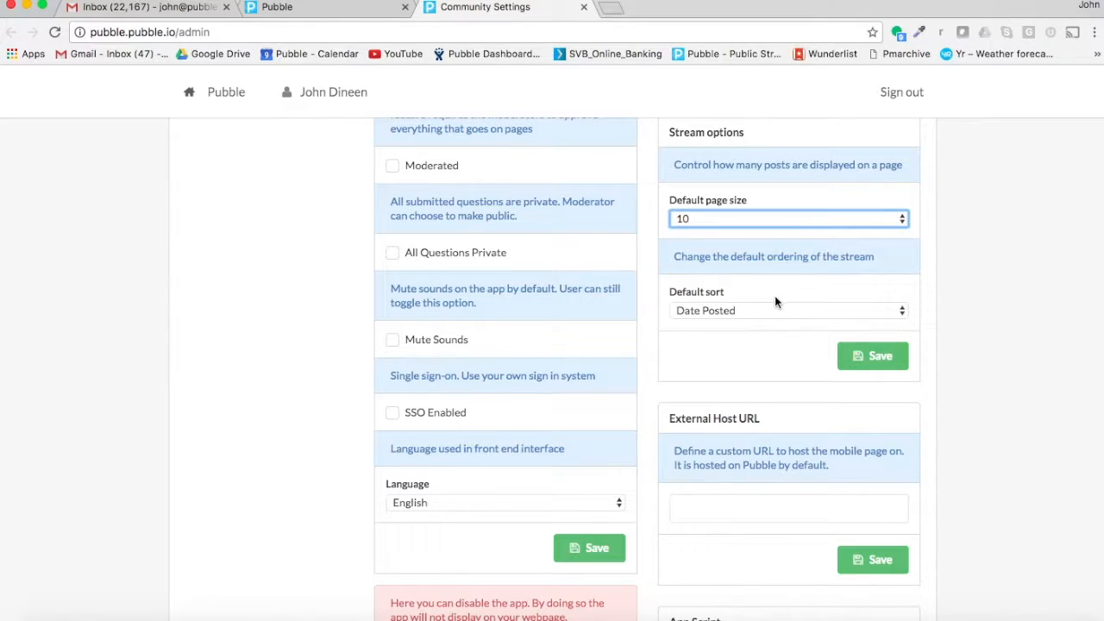
pyautogui.click(704, 316)
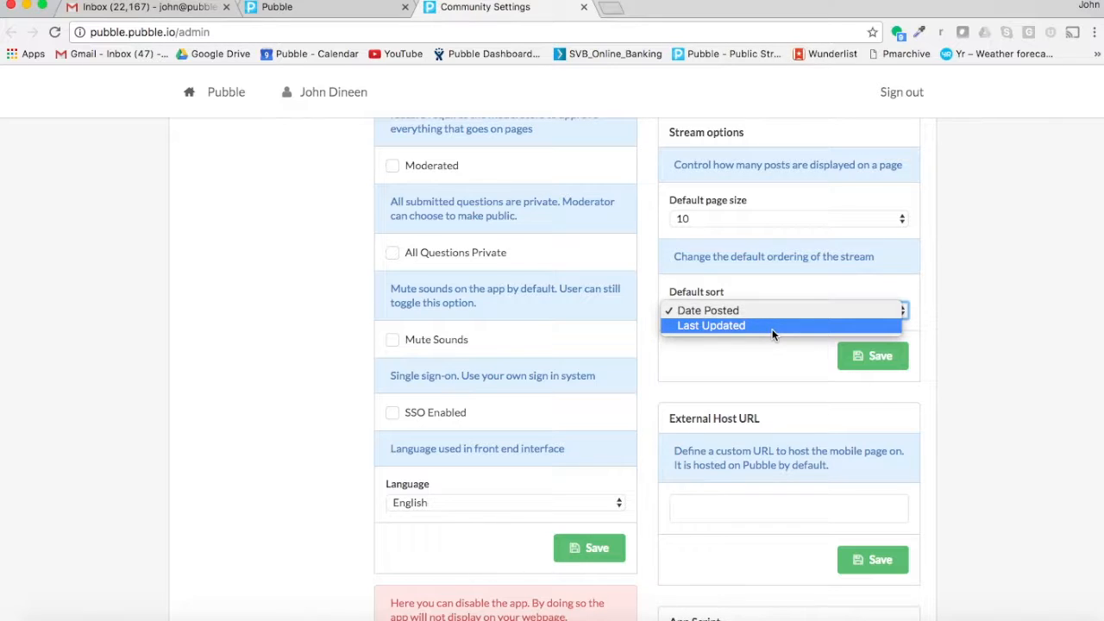
pyautogui.click(769, 356)
# Step: Examine the External Host URL and App Script settings, leaving both fields empty
pyautogui.scroll(-5, 769, 355)
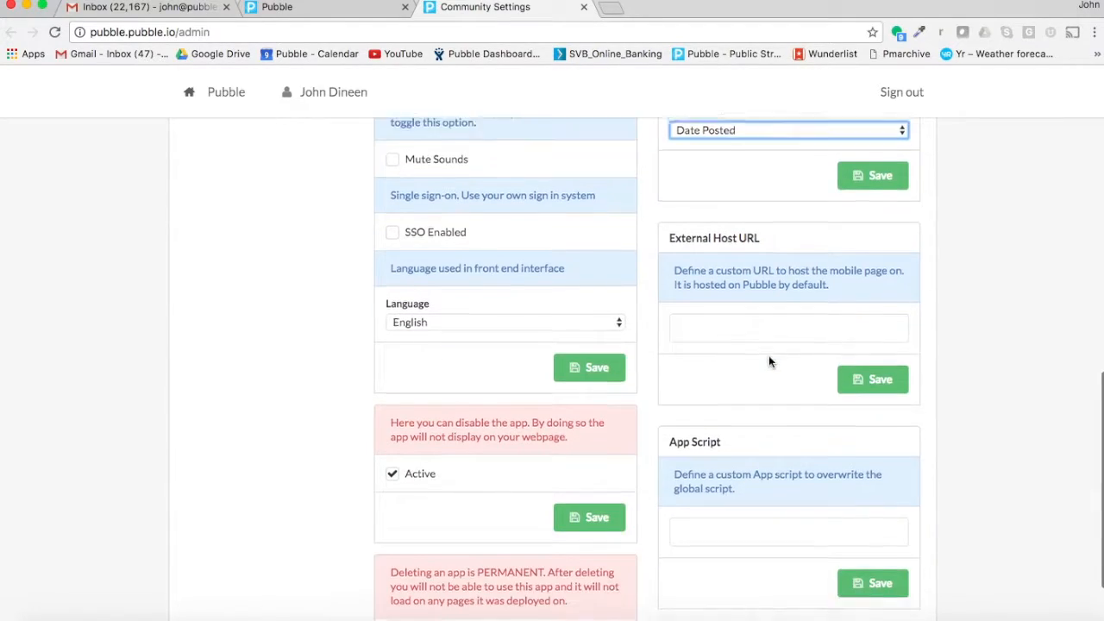
pyautogui.scroll(-2, 769, 355)
pyautogui.moveTo(669, 159); pyautogui.dragTo(761, 155)
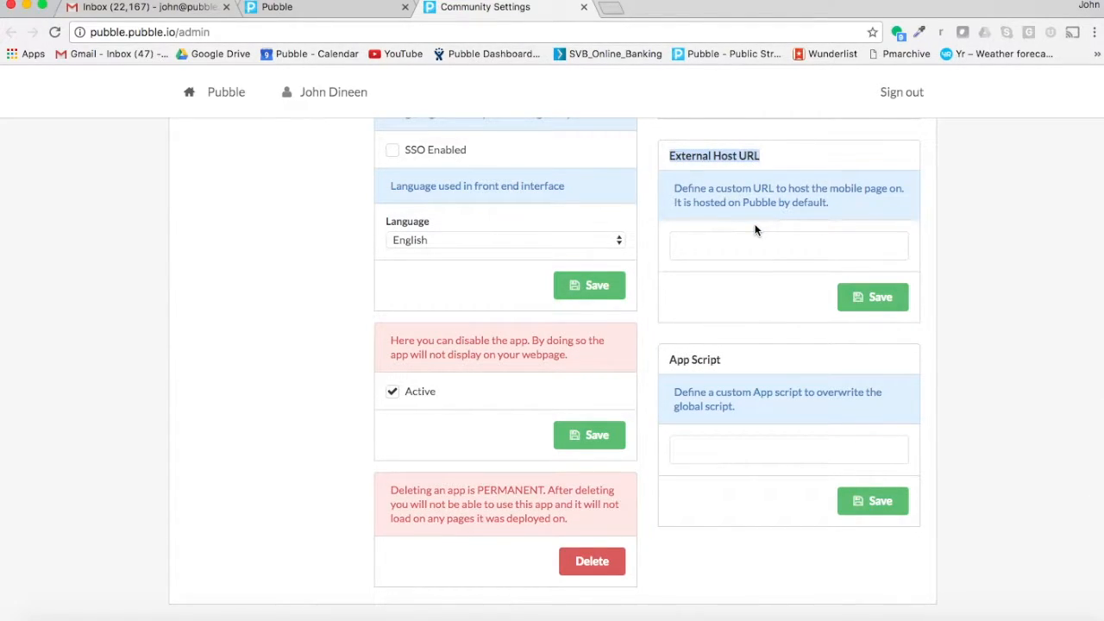
pyautogui.click(722, 242)
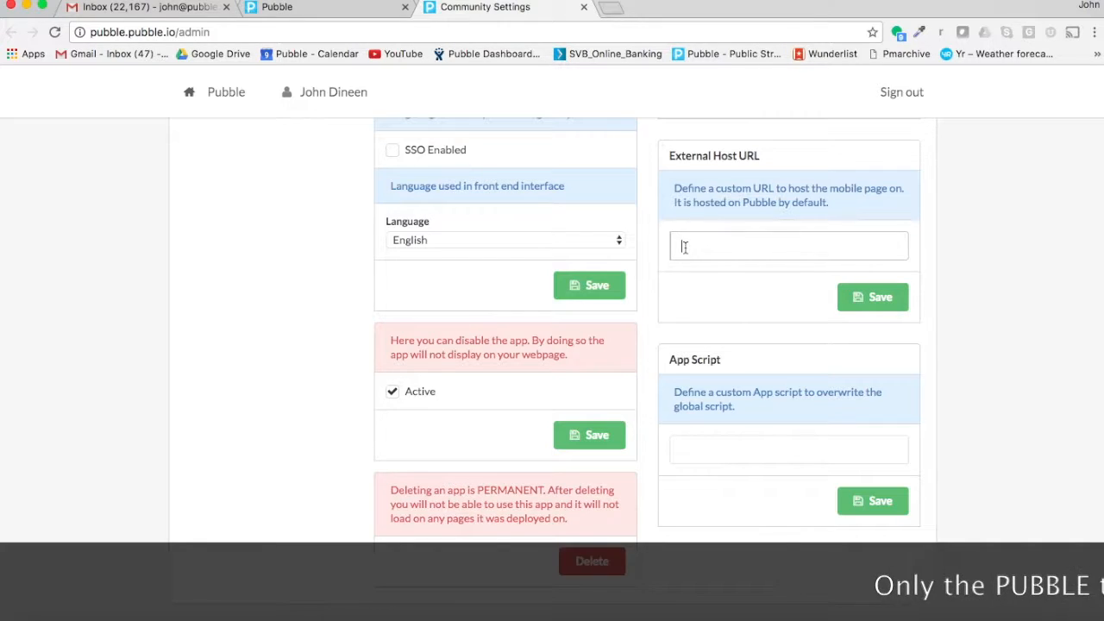
pyautogui.moveTo(685, 249); pyautogui.dragTo(764, 256)
pyautogui.click(765, 257)
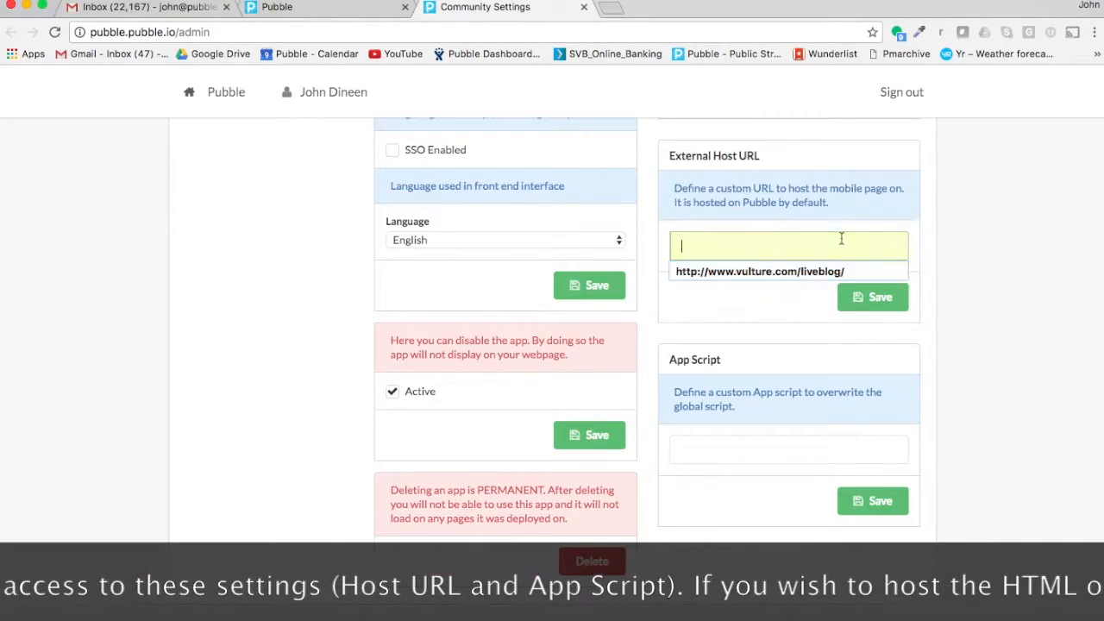
pyautogui.click(790, 308)
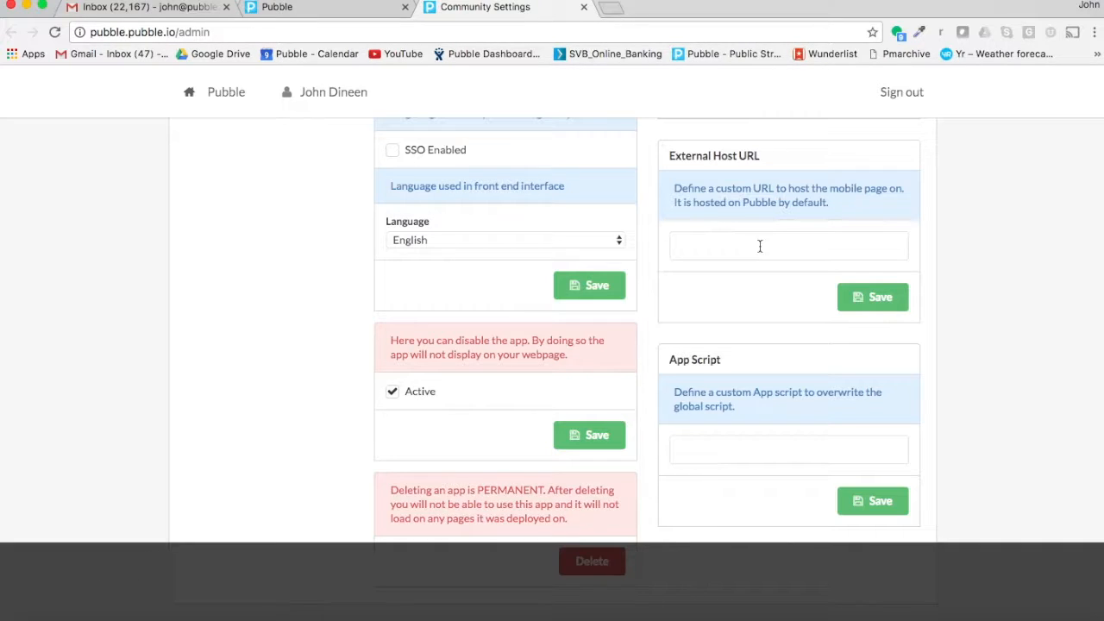
pyautogui.scroll(-1, 786, 361)
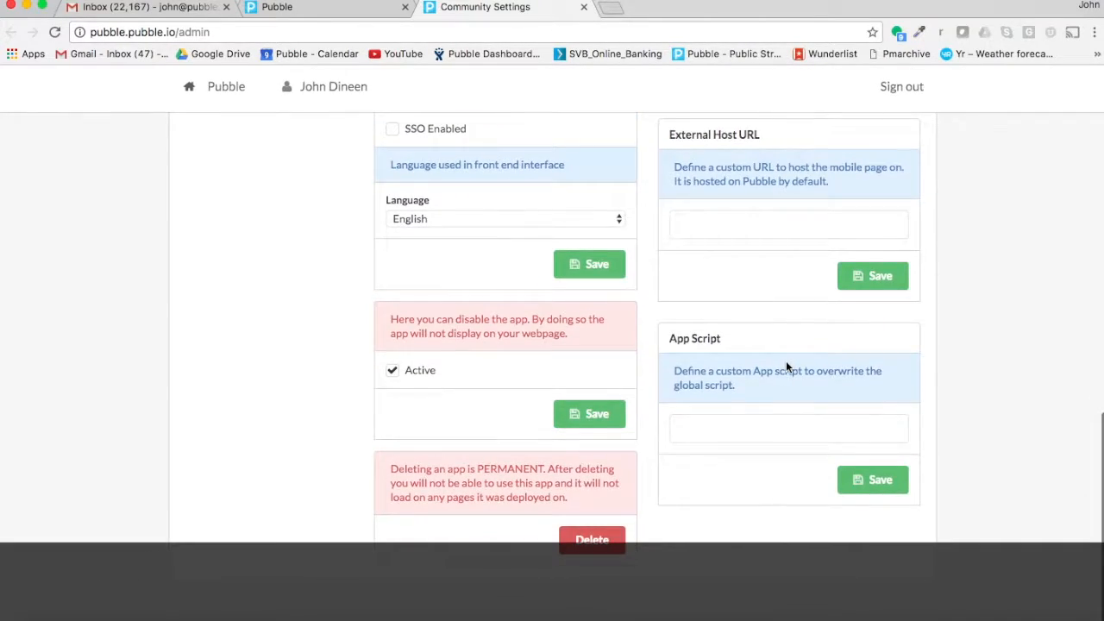
# Step: Find an existing member by first name and add them as a moderator of the Demo Live Q&A App
pyautogui.scroll(10, 921, 549)
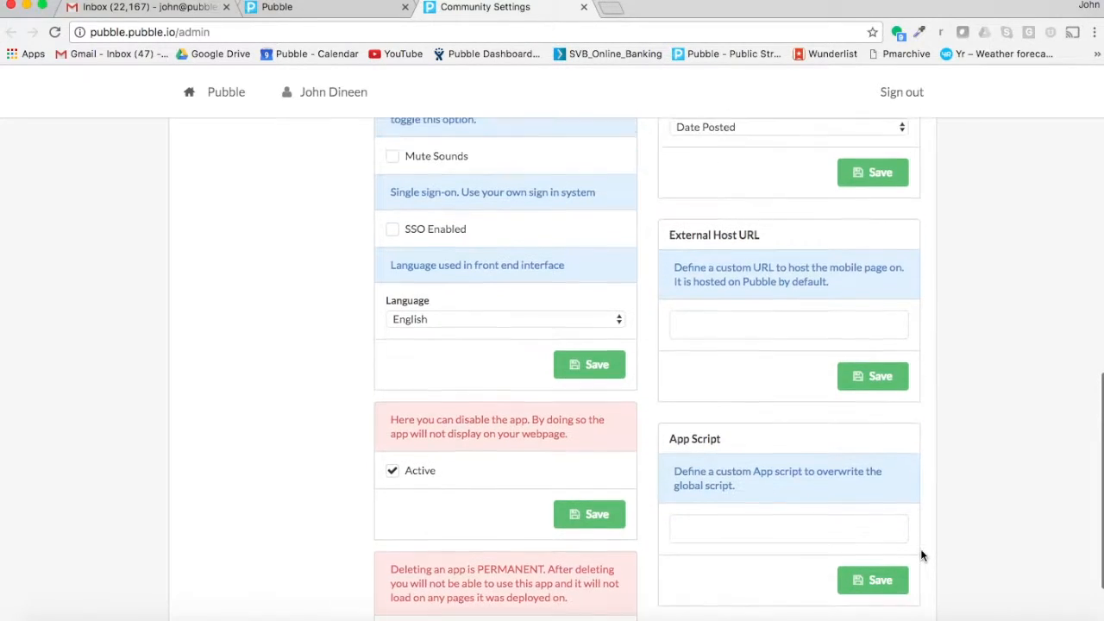
pyautogui.scroll(-1, 920, 556)
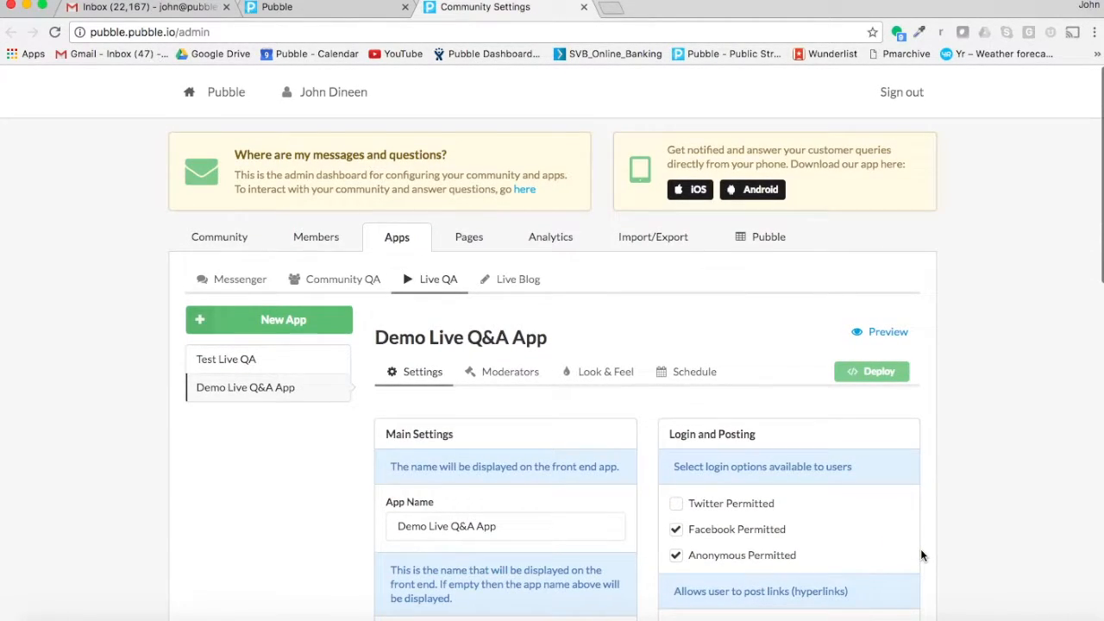
pyautogui.scroll(-2, 582, 421)
pyautogui.scroll(-2, 581, 421)
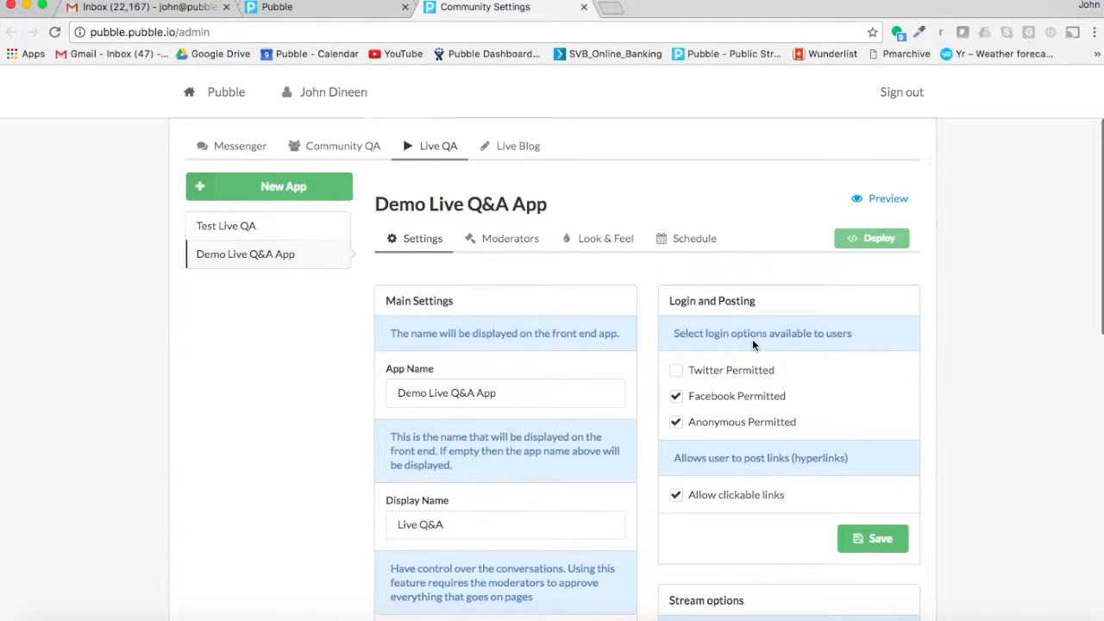
pyautogui.click(512, 240)
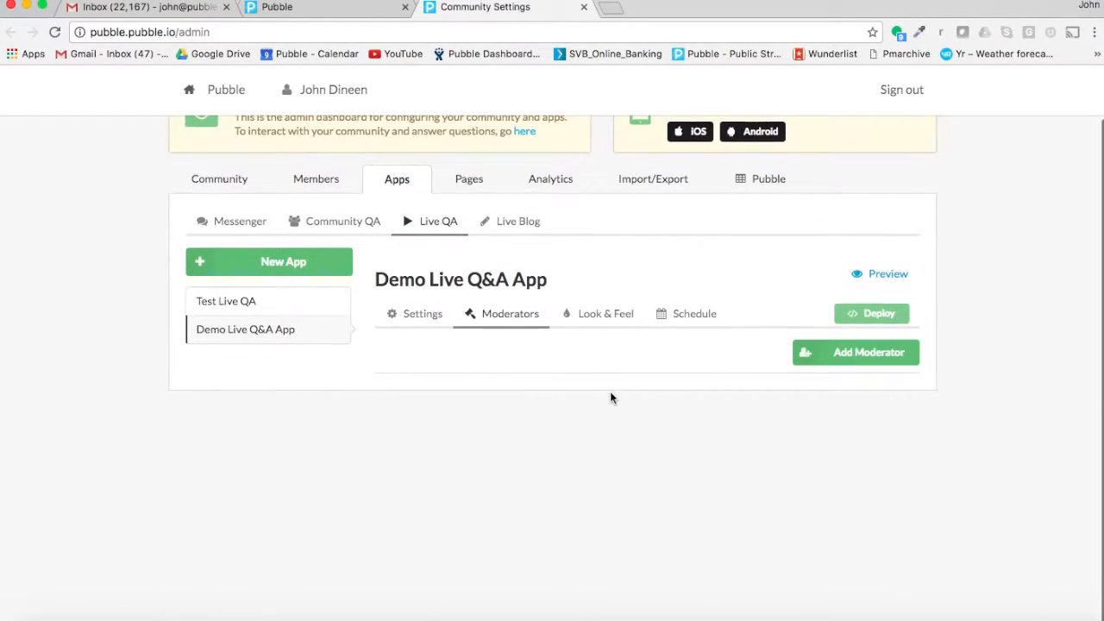
pyautogui.click(891, 356)
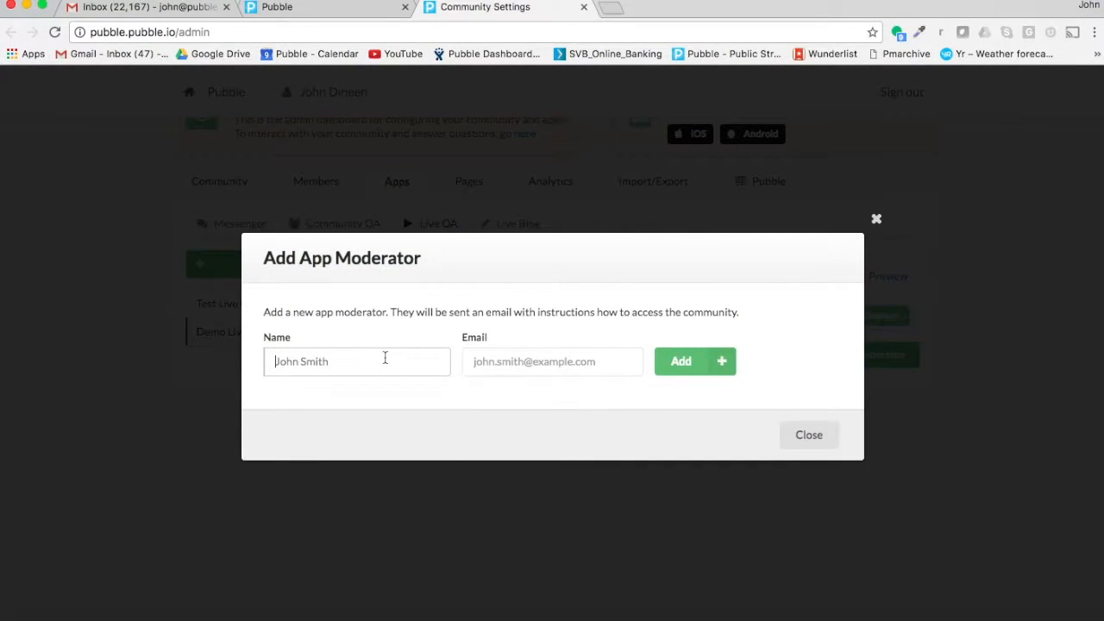
pyautogui.write('Shane')
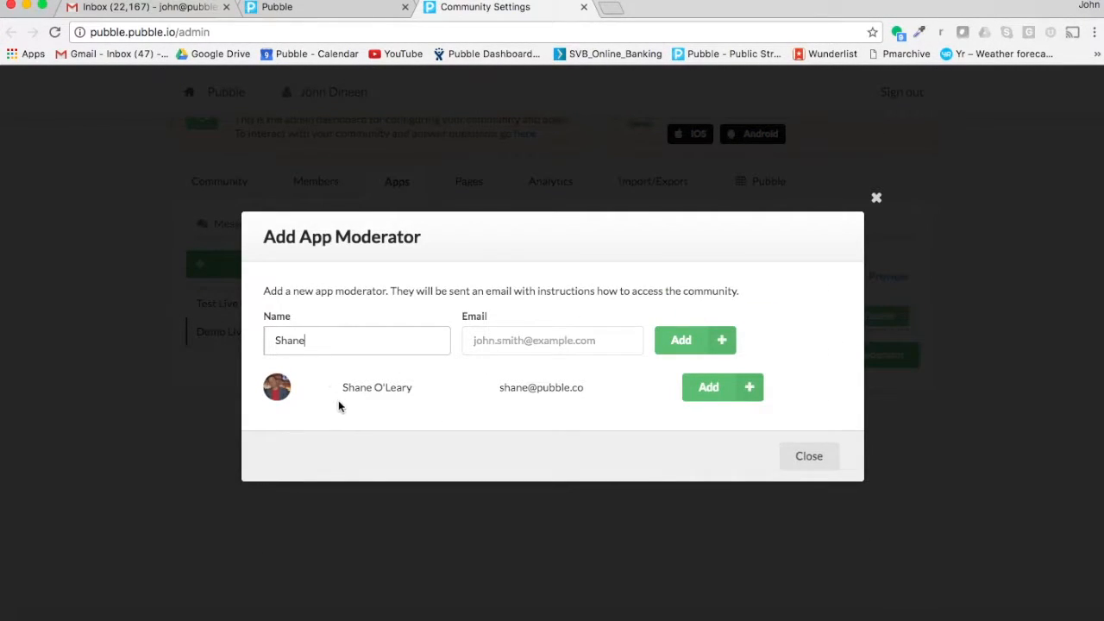
pyautogui.click(709, 389)
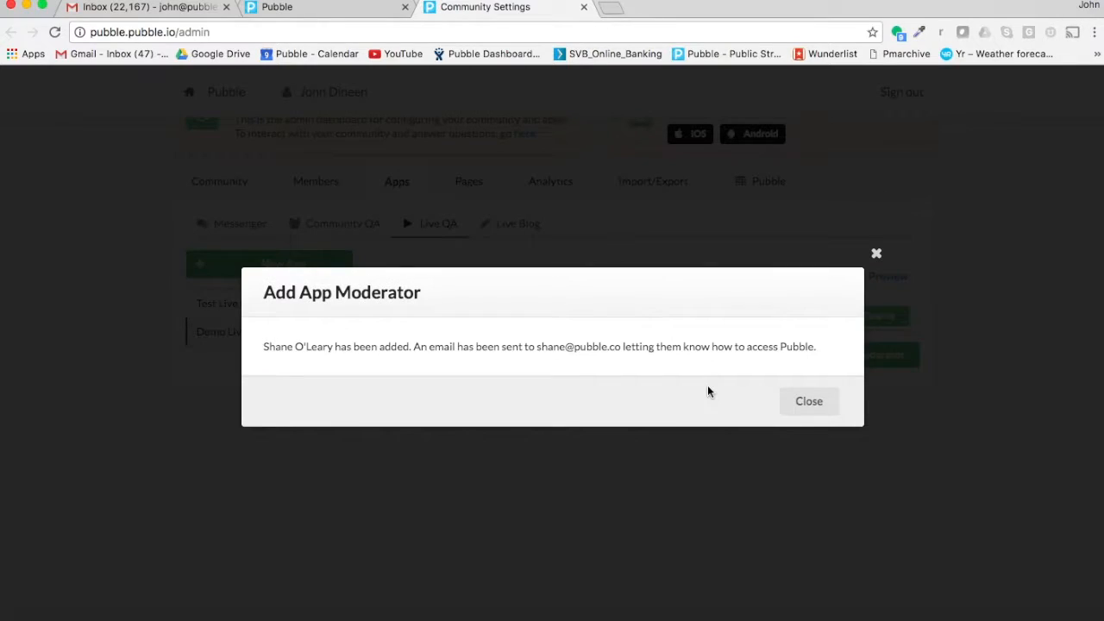
pyautogui.click(818, 404)
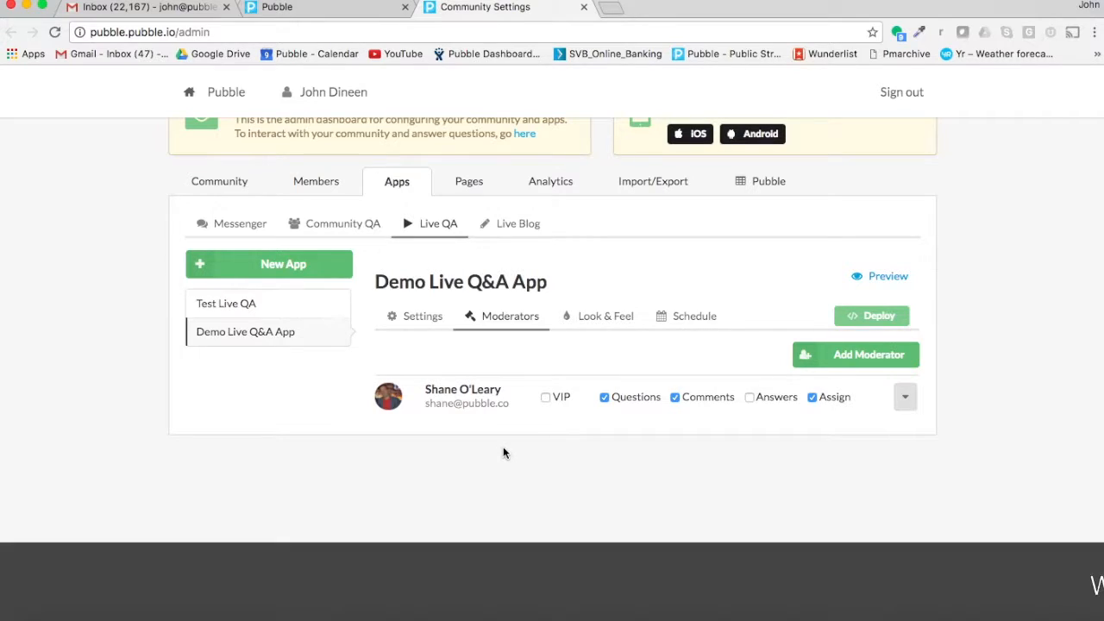
# Step: Make the new moderator a VIP and turn off their Questions, Comments and Assign notifications
pyautogui.click(546, 398)
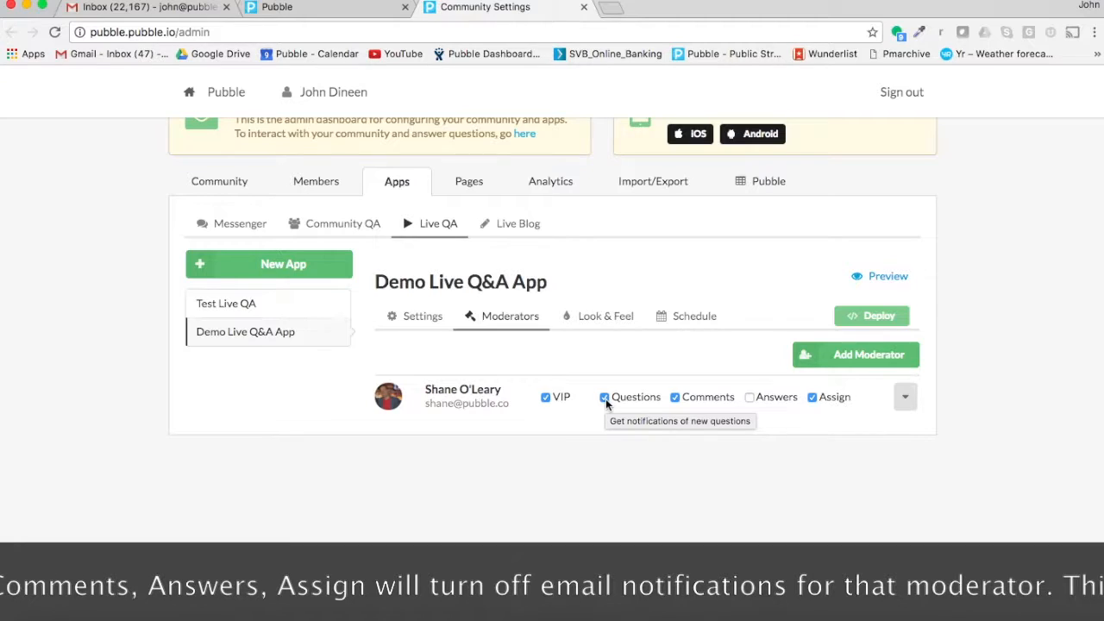
pyautogui.click(605, 397)
pyautogui.click(676, 397)
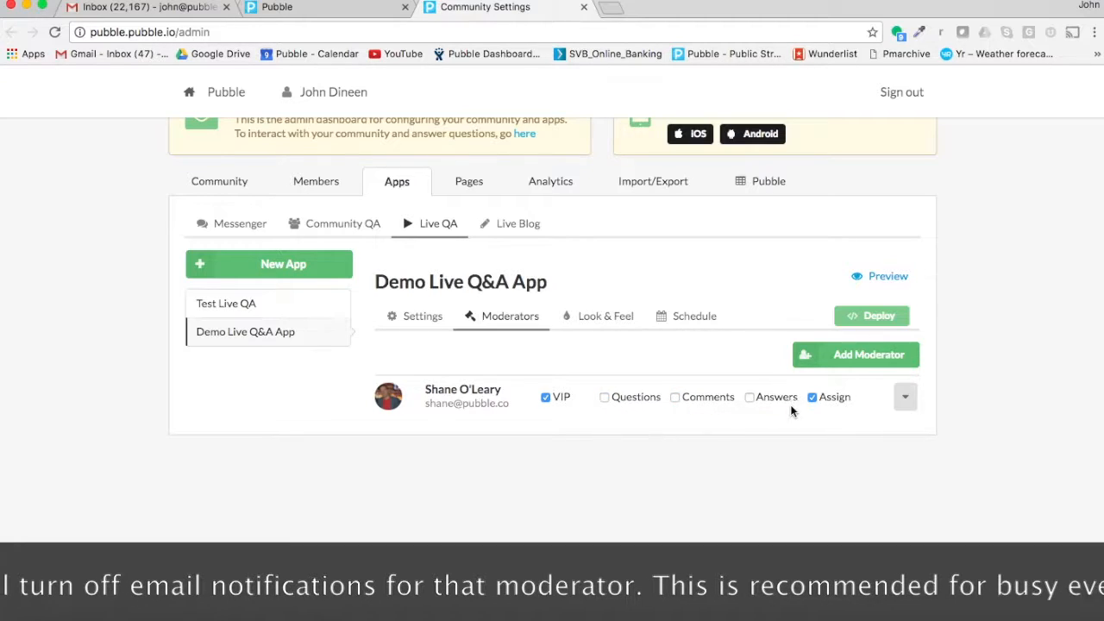
pyautogui.click(813, 398)
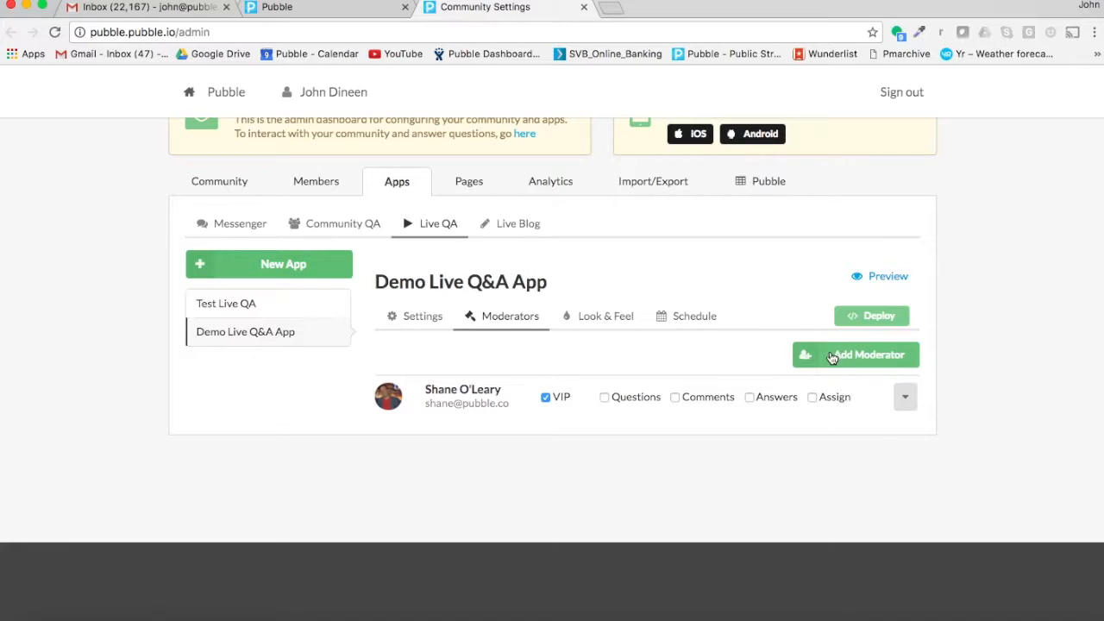
# Step: Review the app's Look & Feel settings for the Pubble logo and custom CSS
pyautogui.click(606, 318)
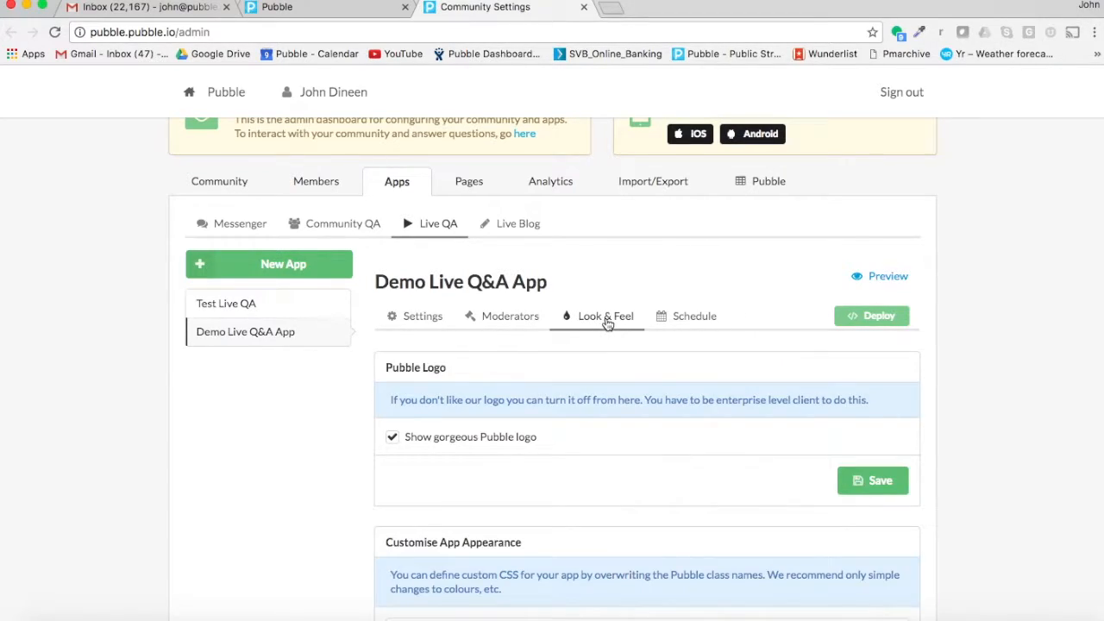
pyautogui.scroll(-5, 627, 477)
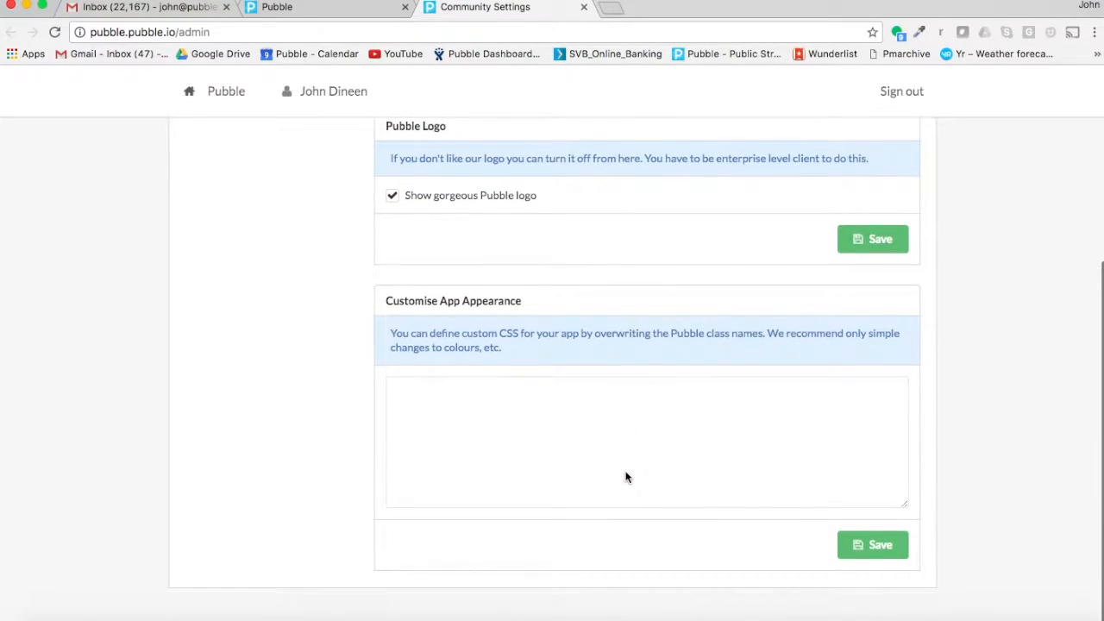
pyautogui.click(427, 404)
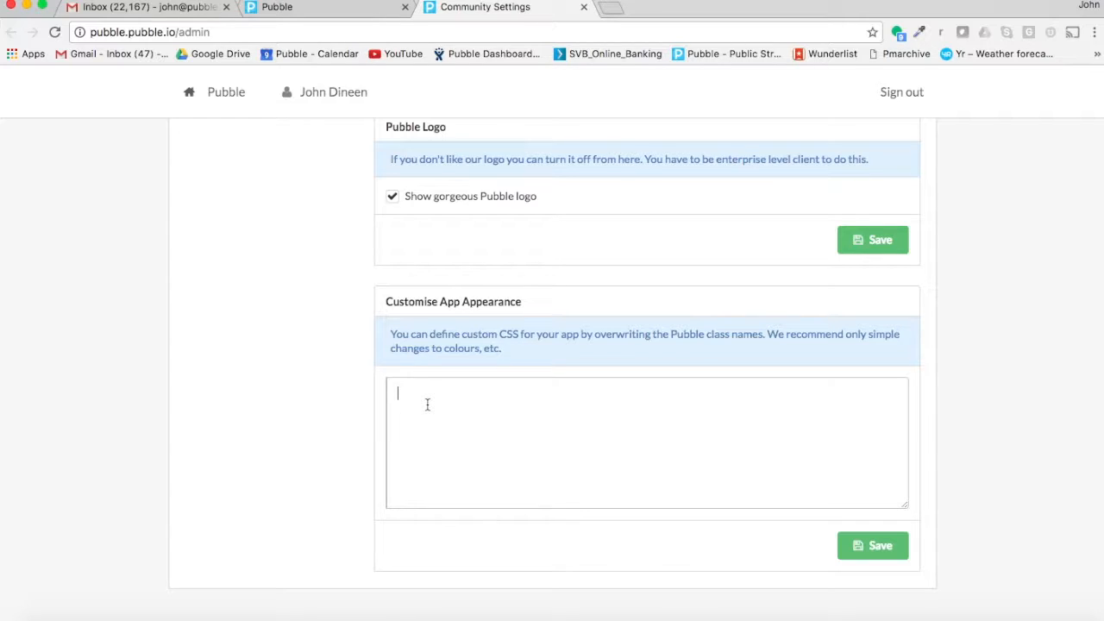
pyautogui.scroll(5, 427, 404)
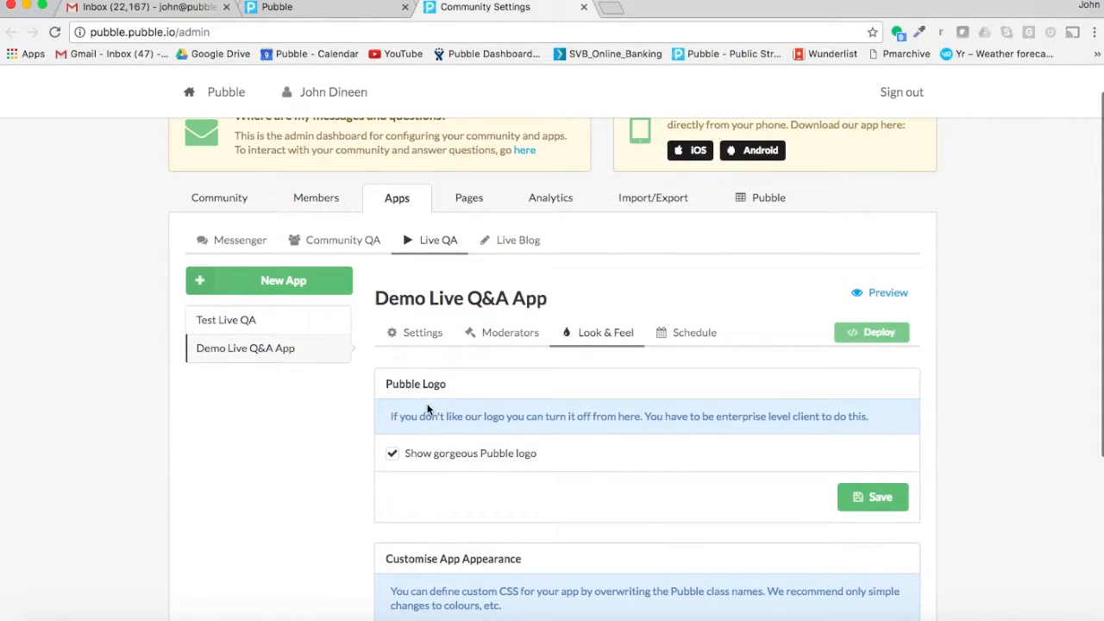
# Step: Open the app's event schedule and disallow posts before and after the event
pyautogui.click(706, 335)
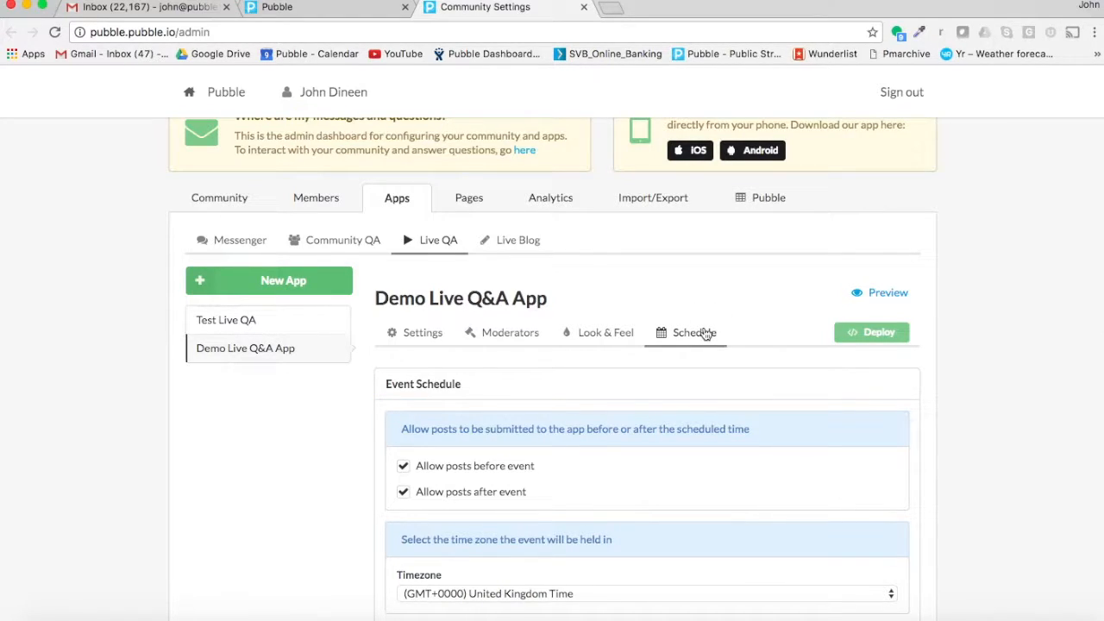
pyautogui.scroll(-4, 705, 334)
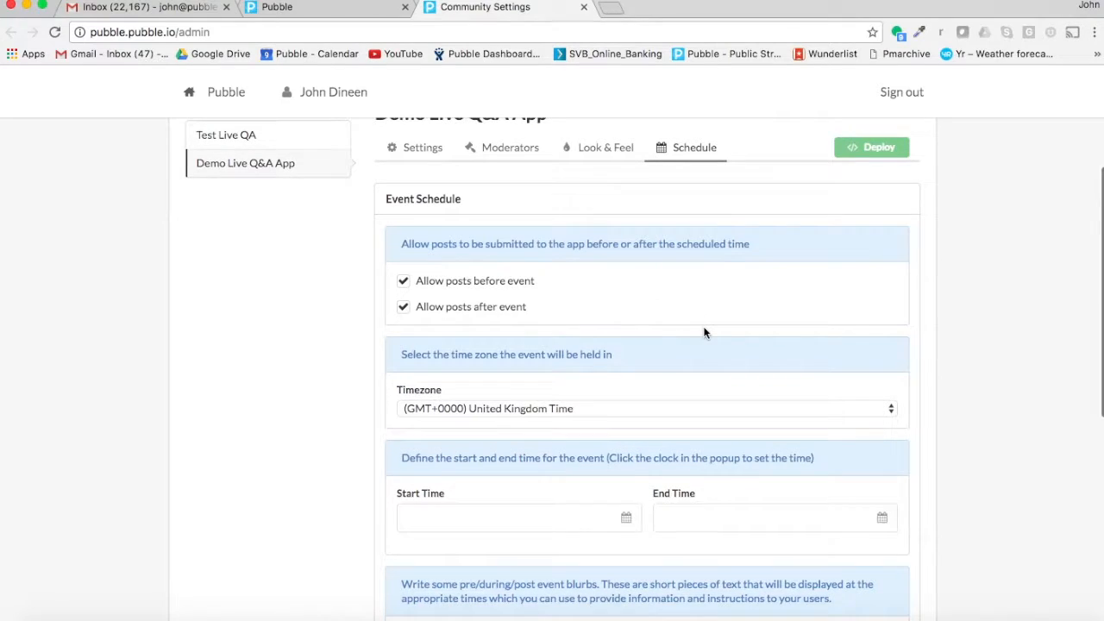
pyautogui.scroll(-1, 706, 334)
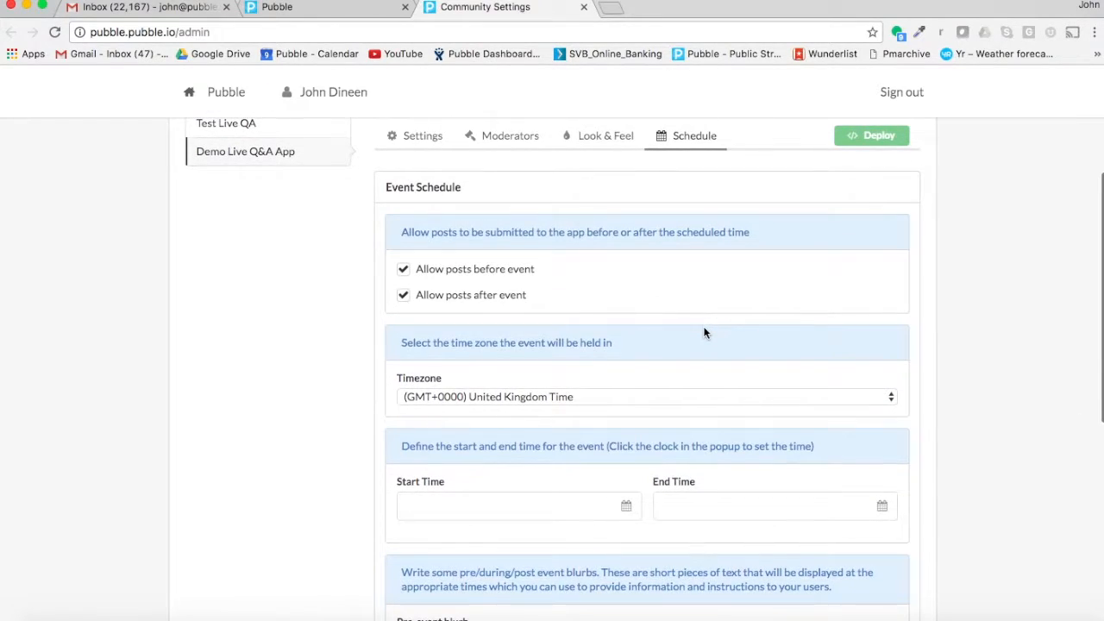
pyautogui.click(404, 277)
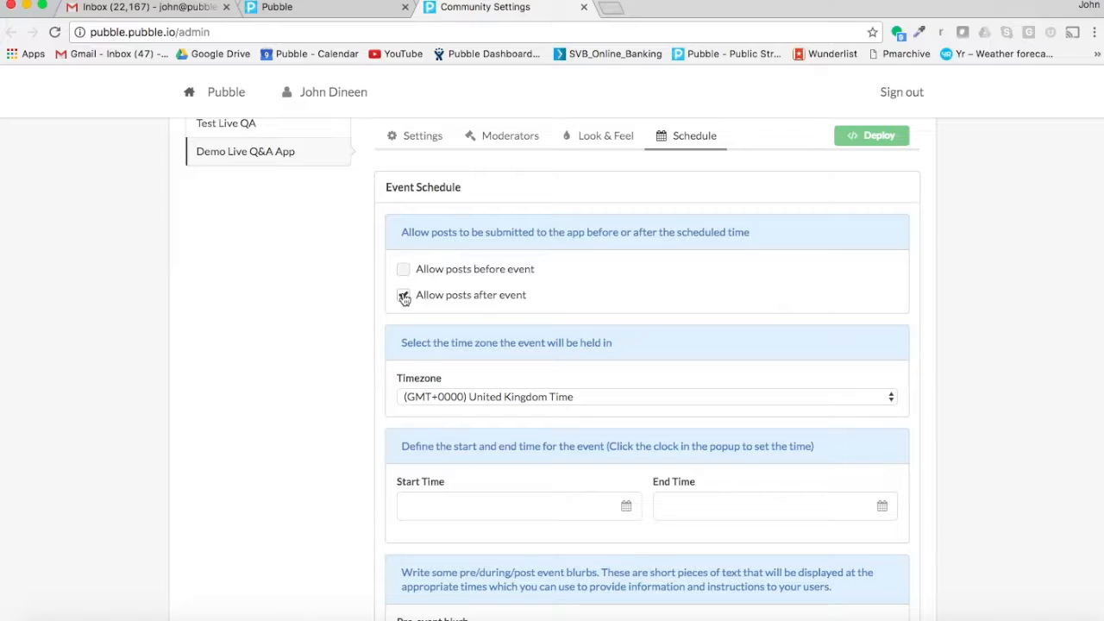
pyautogui.click(404, 296)
# Step: Select (GMT+0000) United Kingdom Time as the event's time zone
pyautogui.scroll(-3, 728, 308)
pyautogui.scroll(-2, 728, 308)
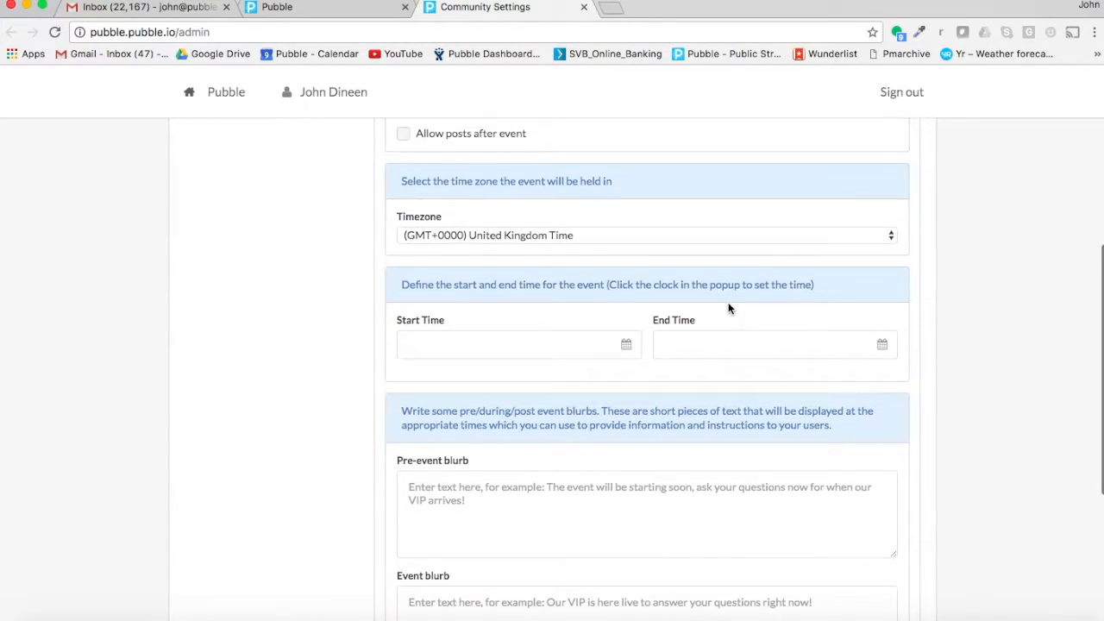
pyautogui.scroll(-1, 728, 308)
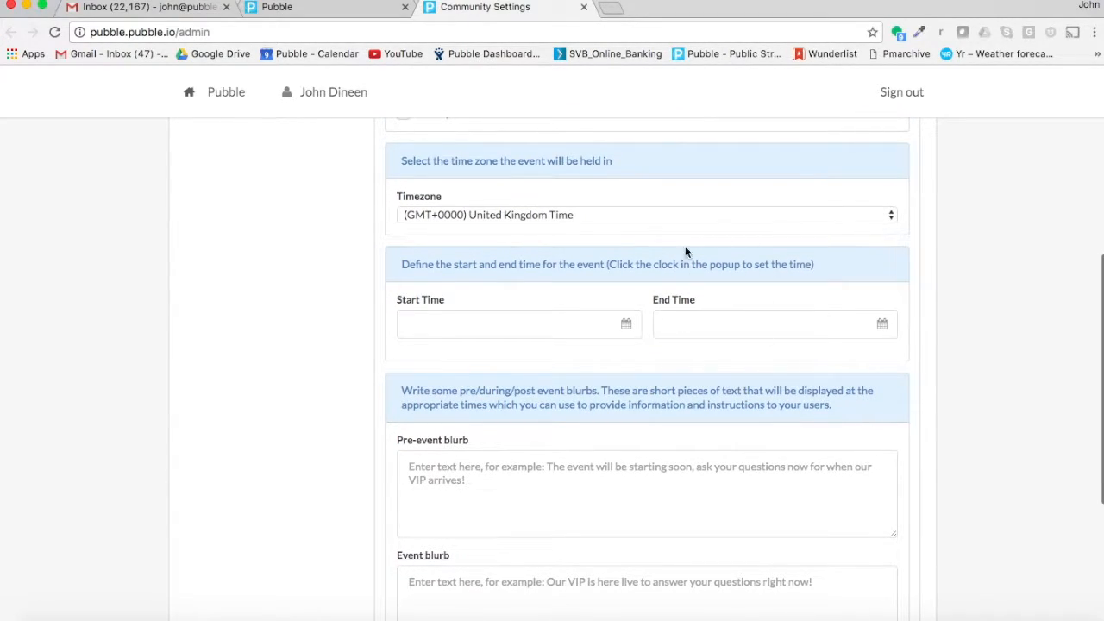
pyautogui.click(612, 215)
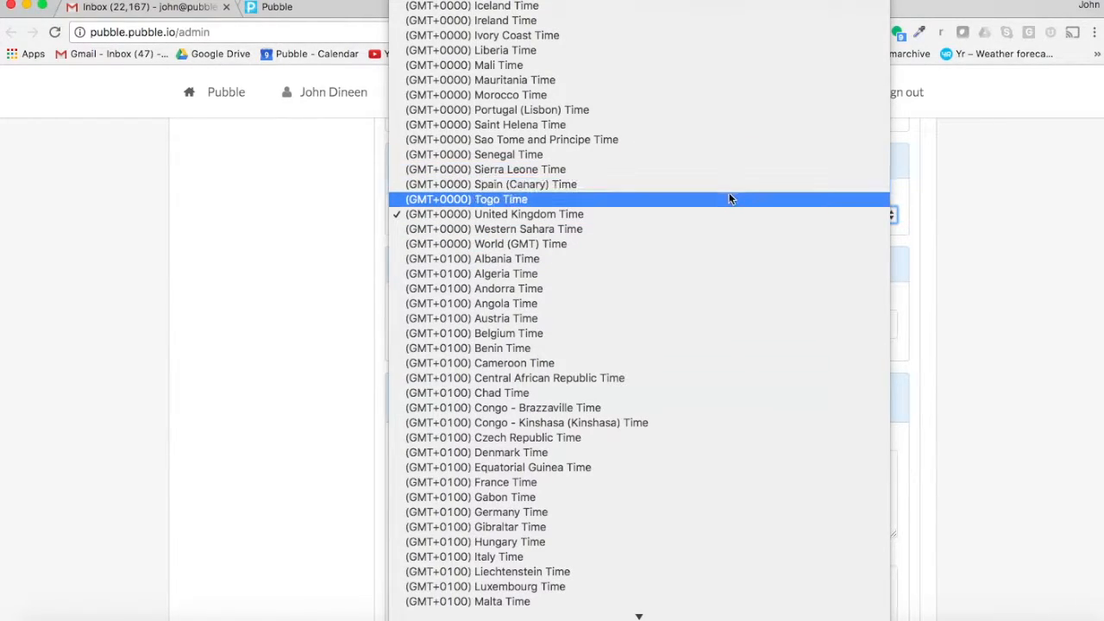
pyautogui.click(730, 214)
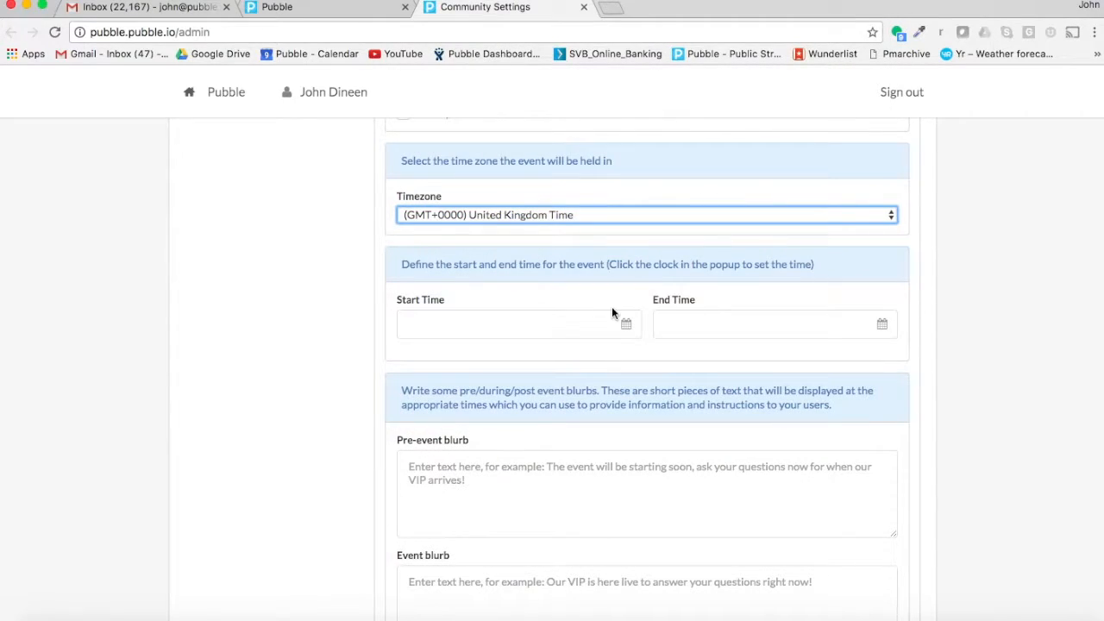
# Step: Set the event's start time to 11/01/2017 12:30 PM
pyautogui.click(496, 335)
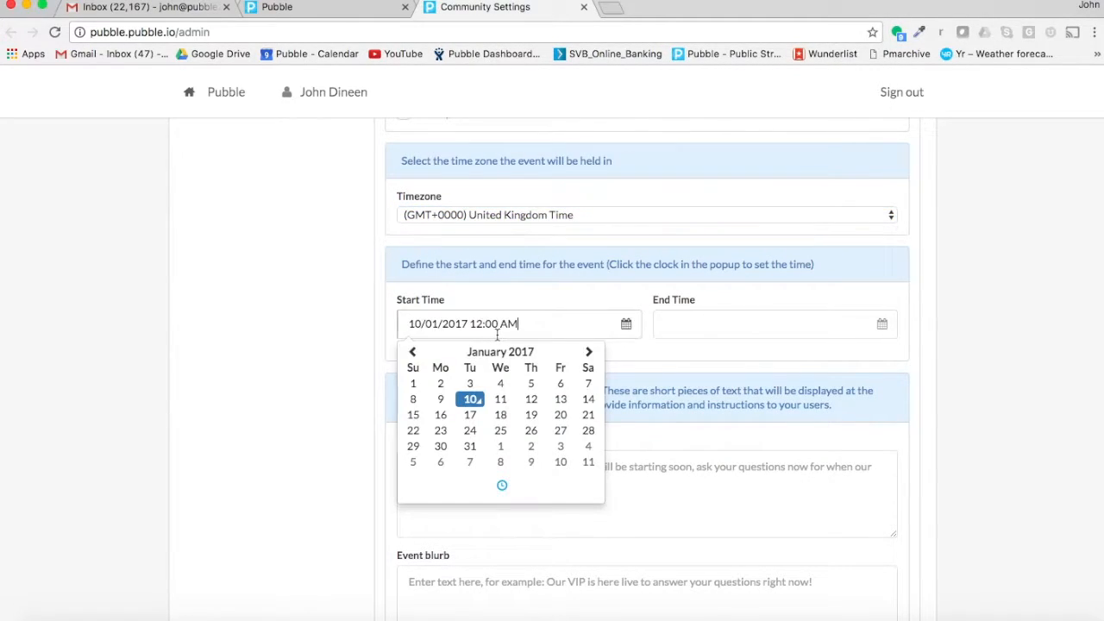
pyautogui.click(502, 402)
pyautogui.click(503, 486)
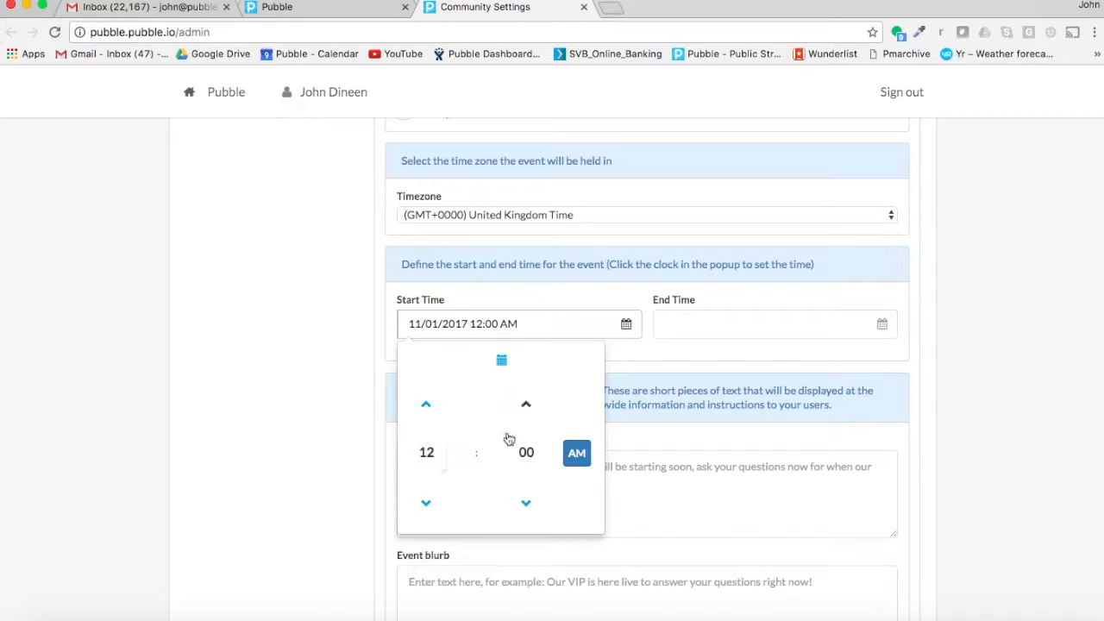
pyautogui.click(526, 454)
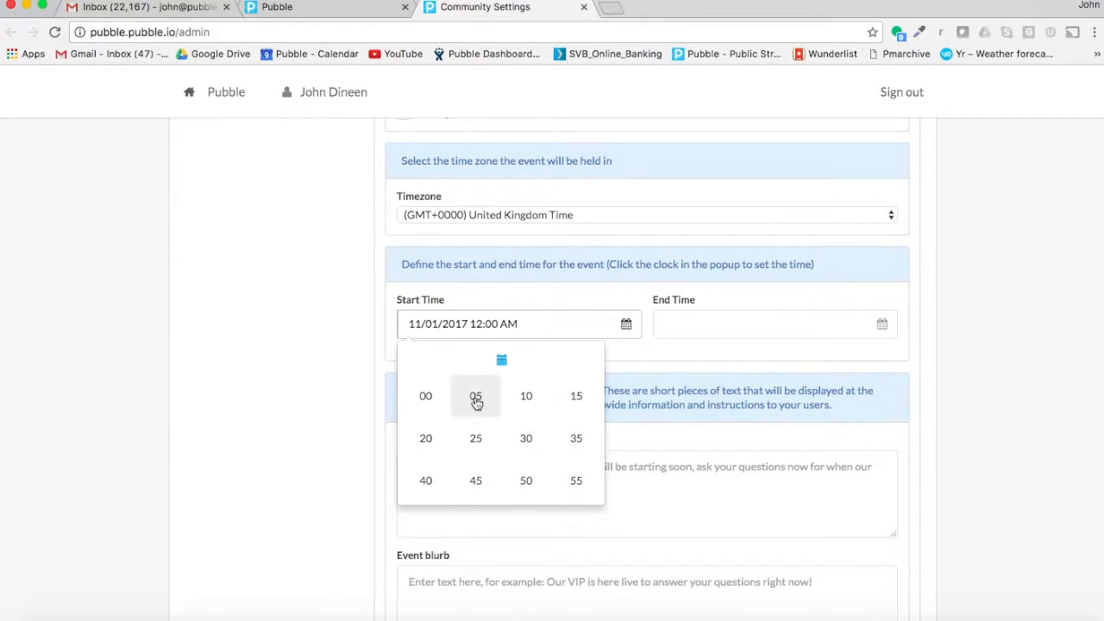
pyautogui.click(527, 439)
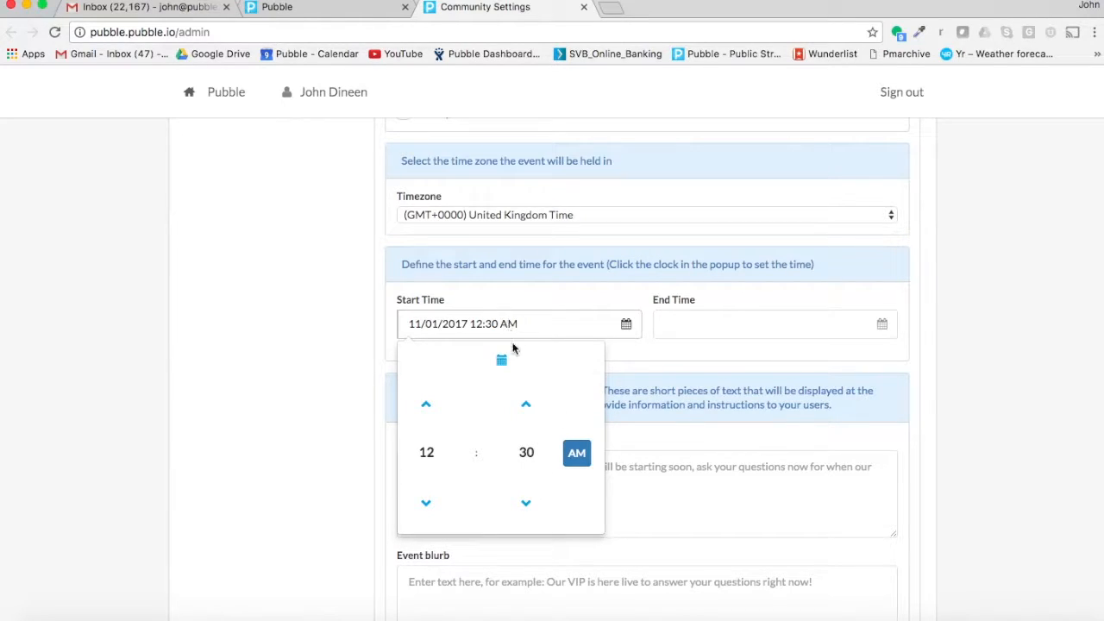
pyautogui.click(577, 455)
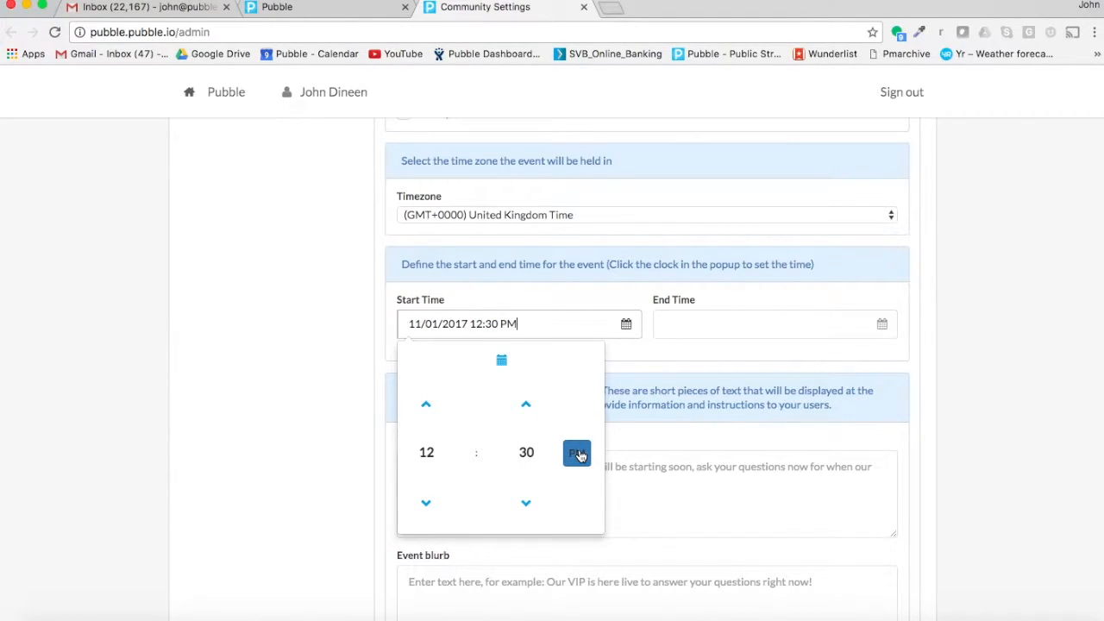
# Step: Set the event's end time to 11/01/2017 01:30 PM
pyautogui.click(710, 323)
pyautogui.click(756, 399)
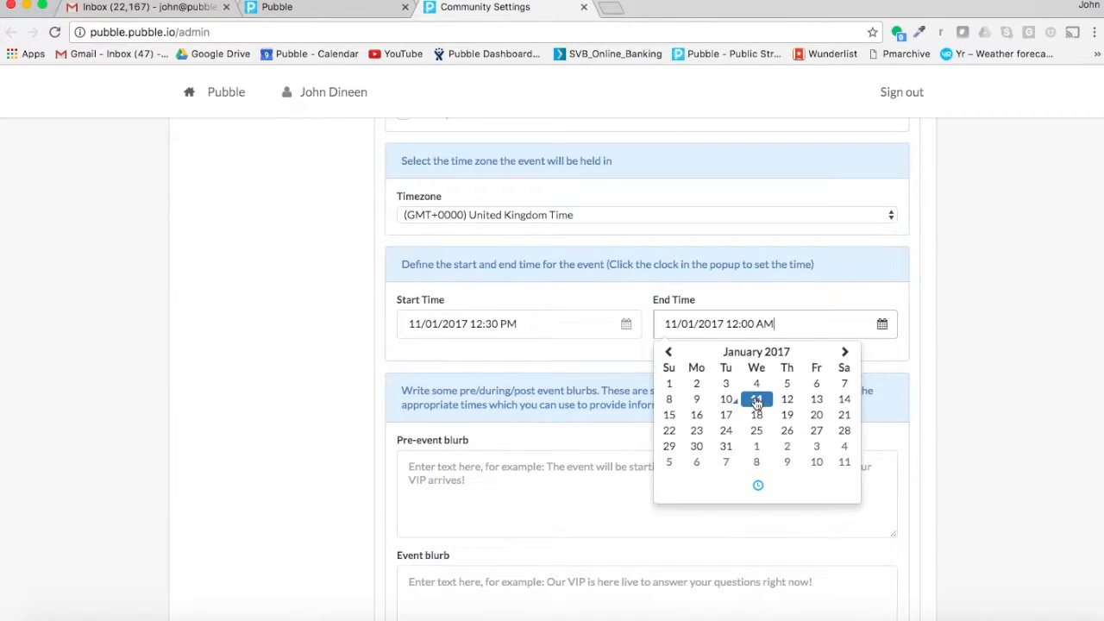
pyautogui.click(758, 488)
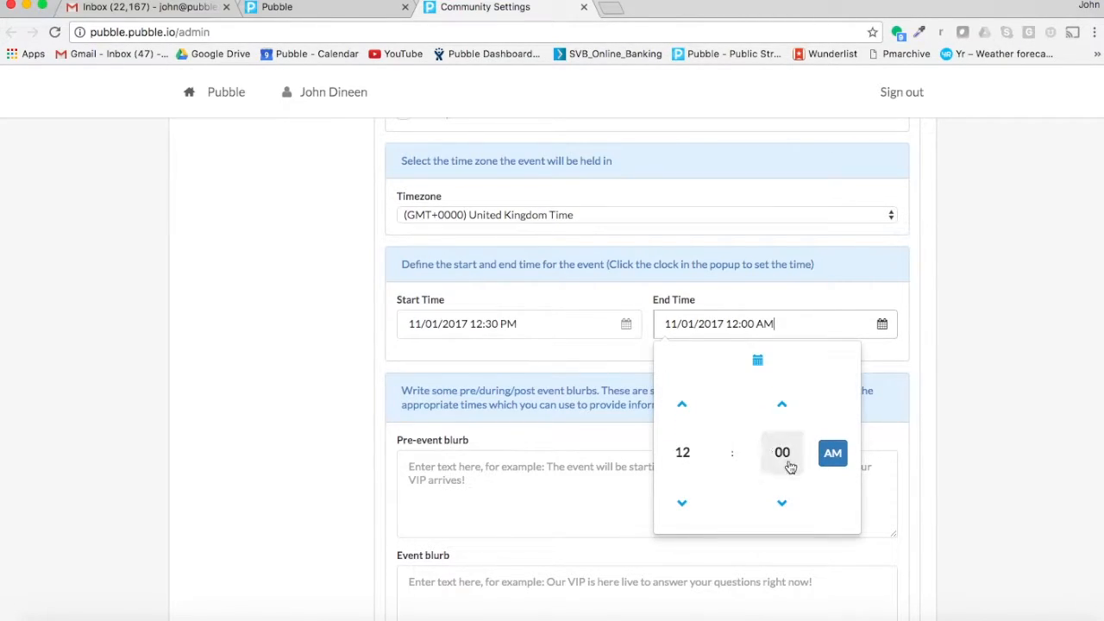
pyautogui.click(683, 406)
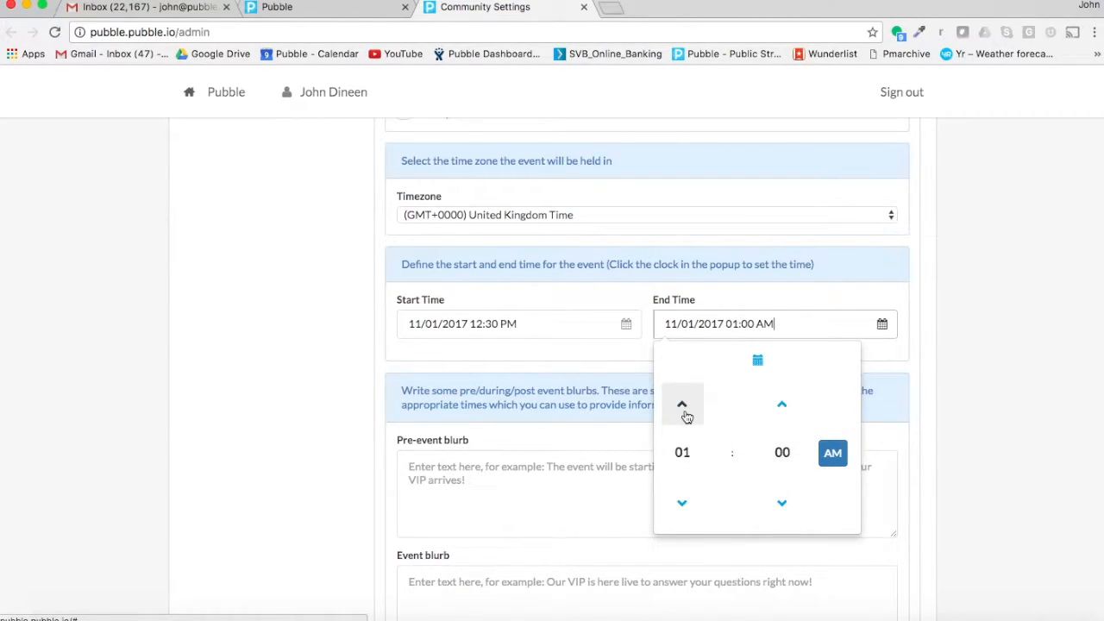
pyautogui.click(832, 457)
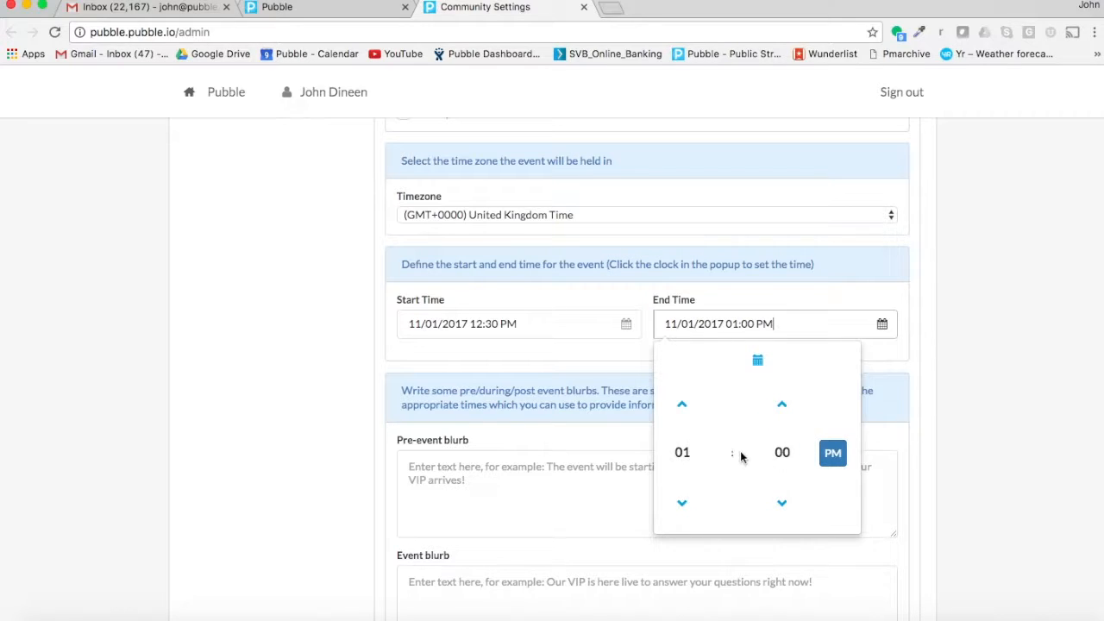
pyautogui.click(783, 455)
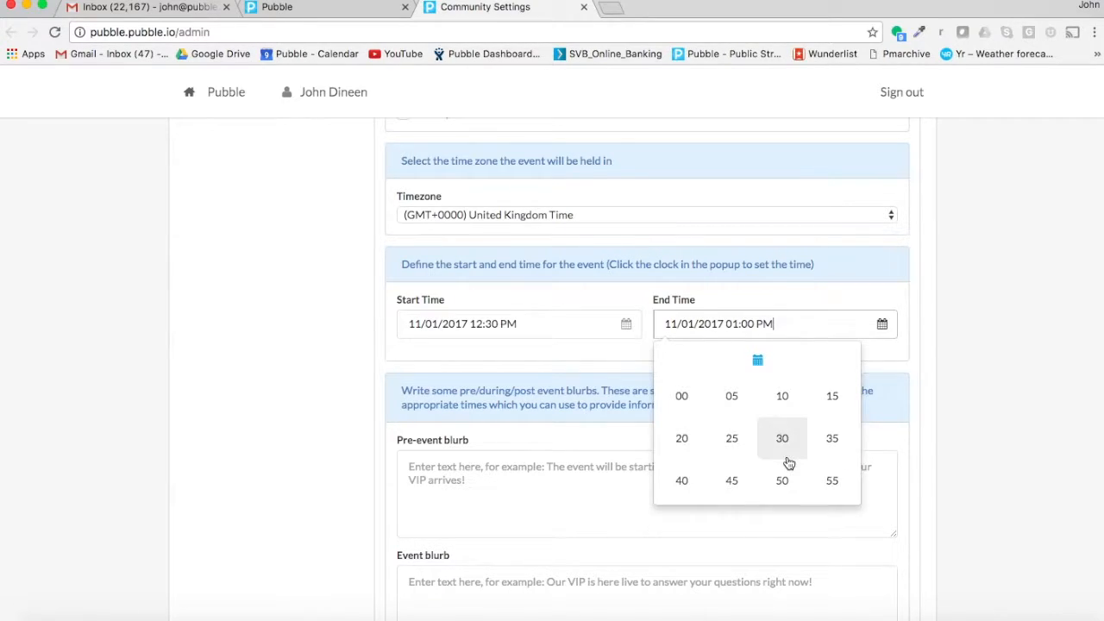
pyautogui.click(785, 441)
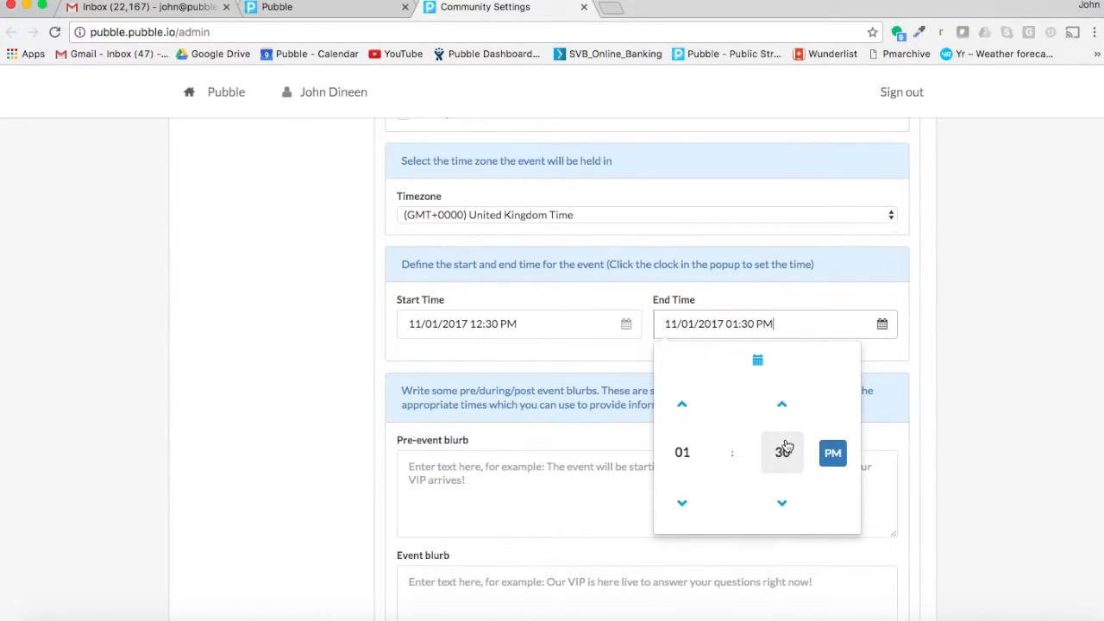
pyautogui.click(933, 381)
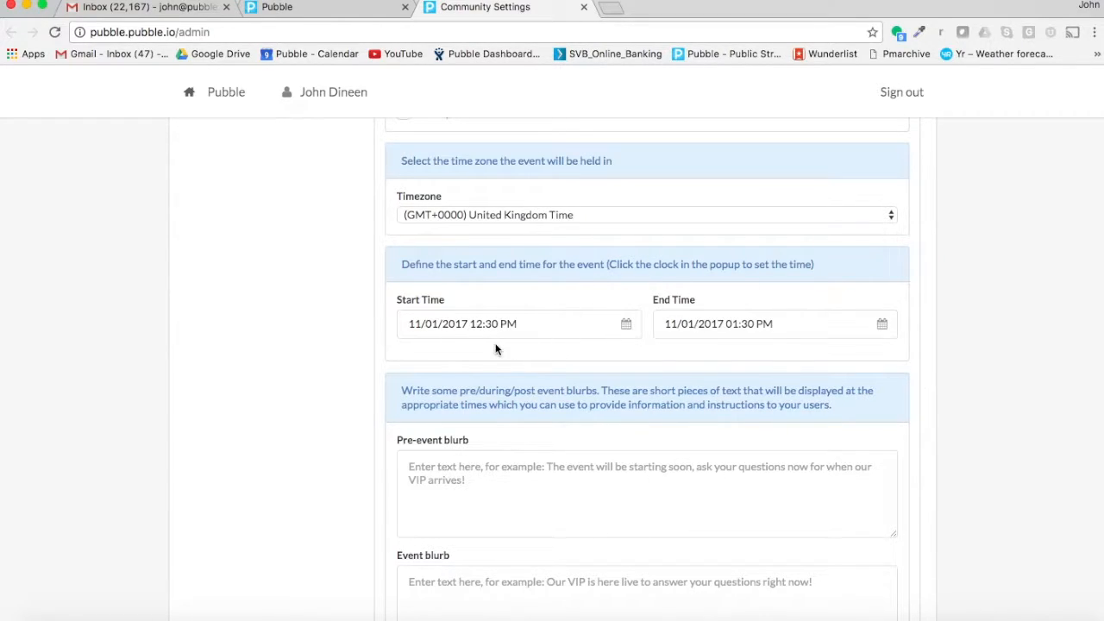
# Step: Write the pre-event blurb "Join us for our live Q&A..."
pyautogui.scroll(-3, 724, 433)
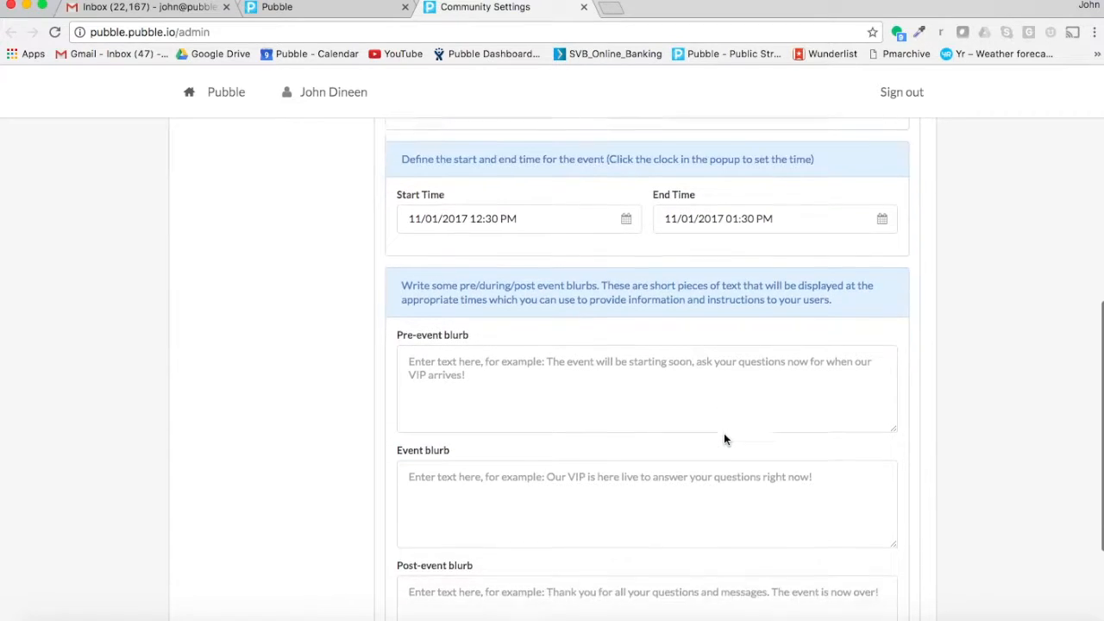
pyautogui.scroll(-1, 724, 433)
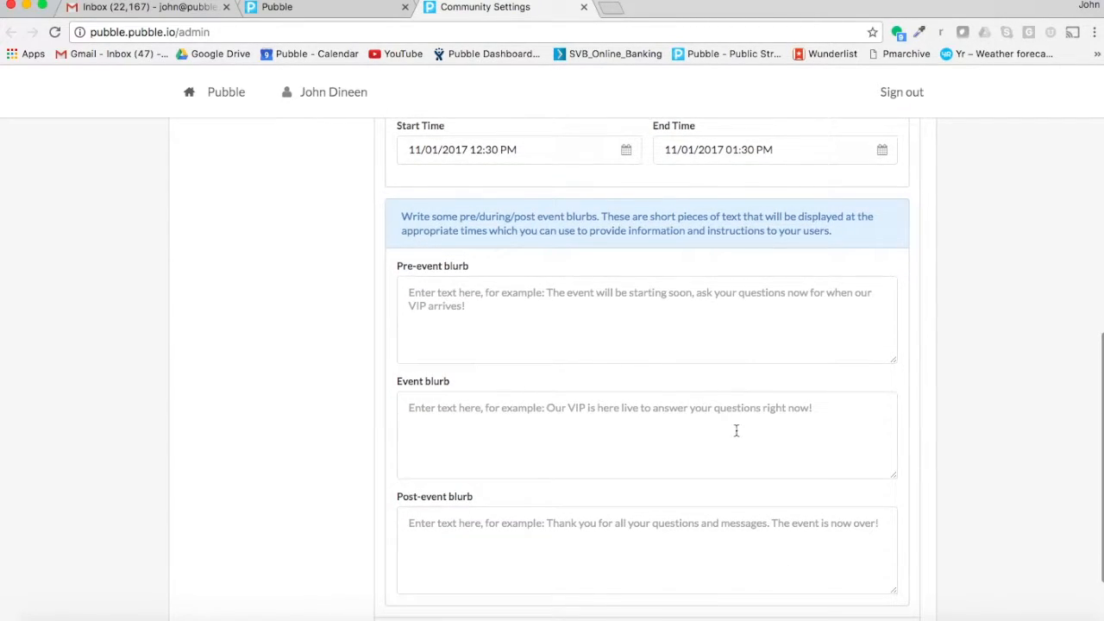
pyautogui.click(413, 294)
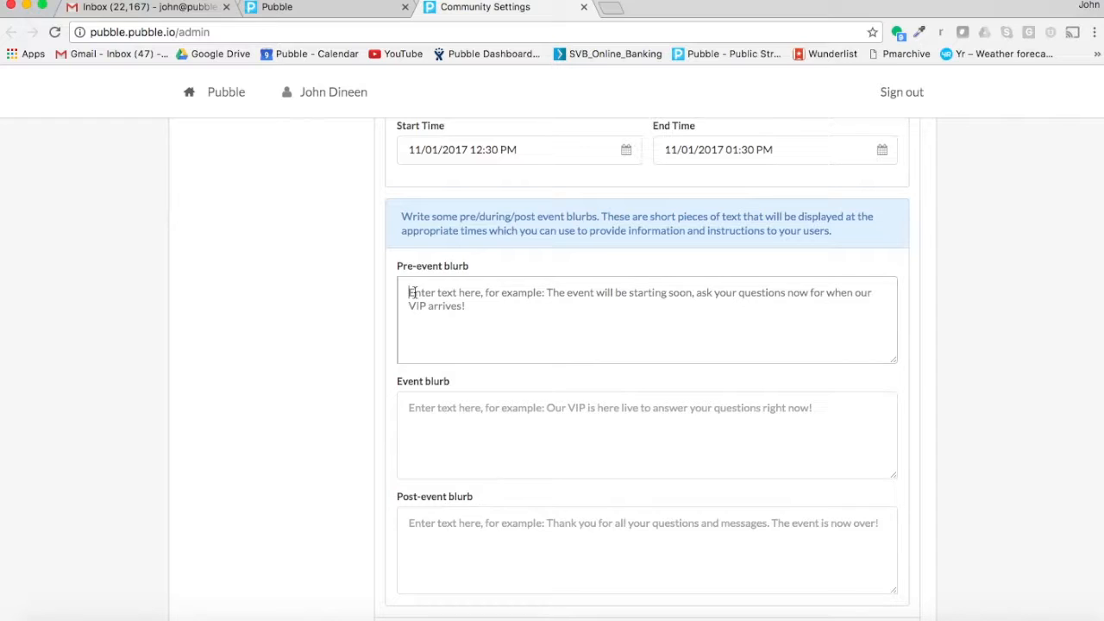
pyautogui.scroll(-2, 413, 292)
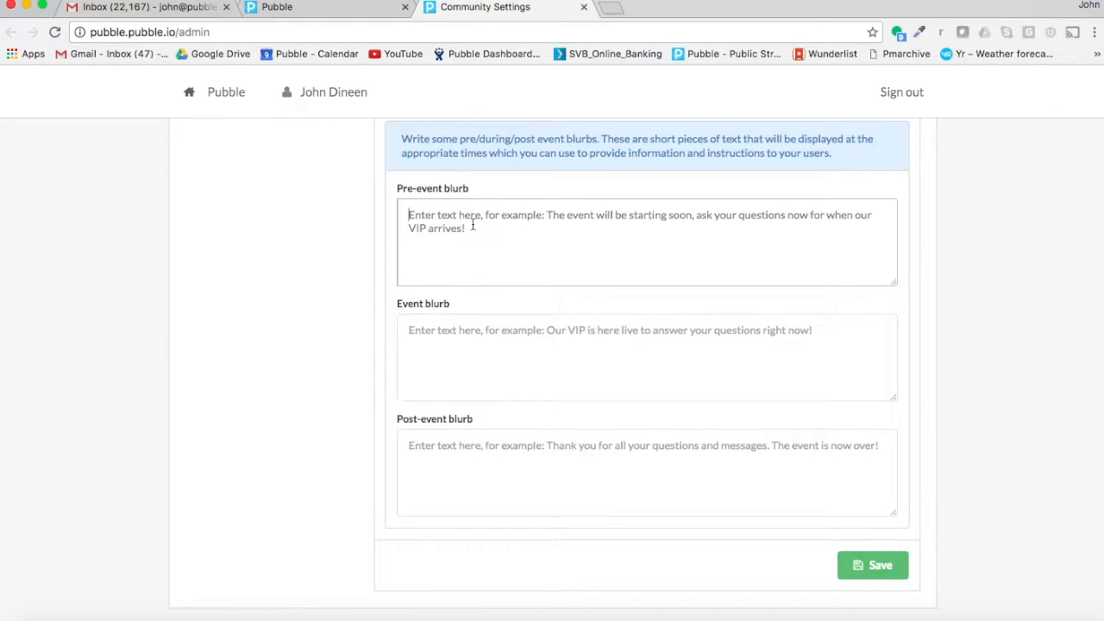
pyautogui.write('Join')
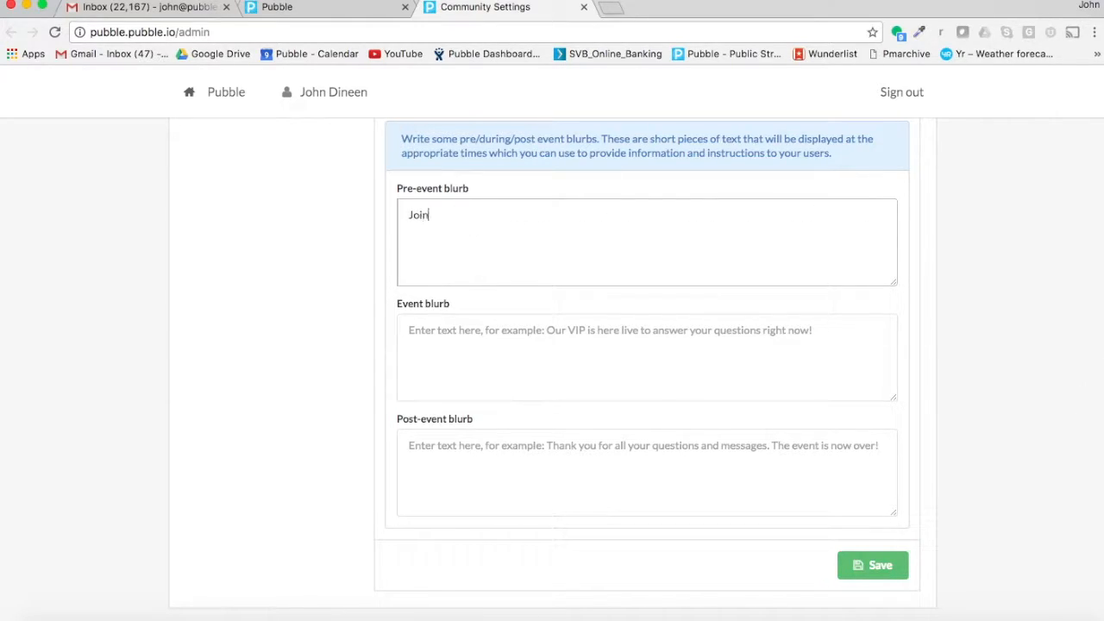
pyautogui.write(' us for our live Q&A...')
# Step: Write the event blurb "We're live. Post your questions and we will get through as many as we can...."
pyautogui.click(438, 333)
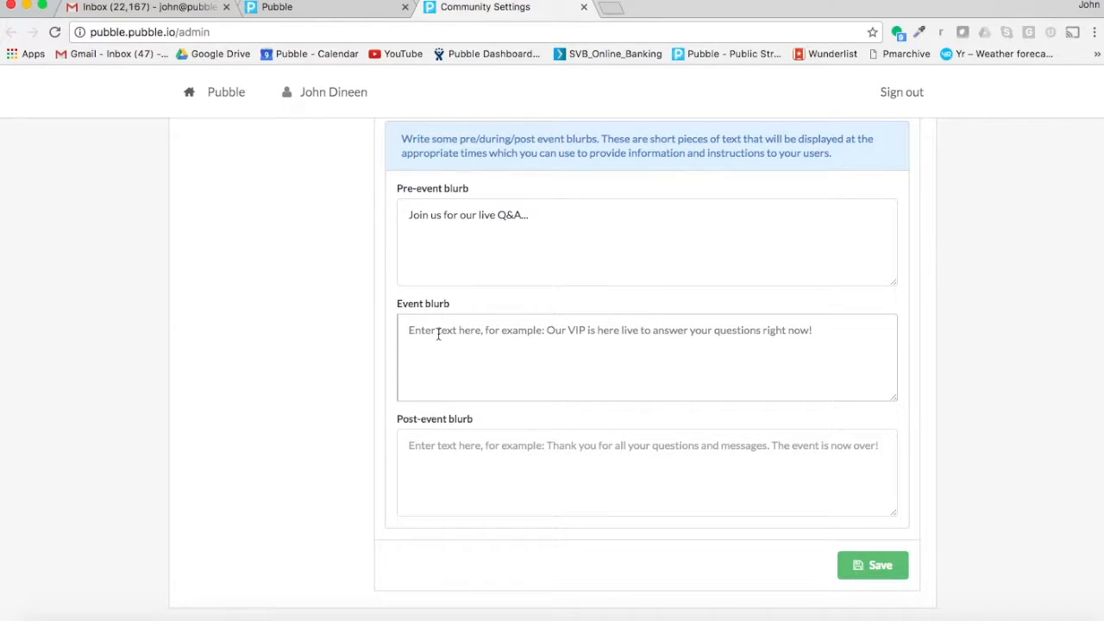
pyautogui.write('Thi')
pyautogui.press('BackSpace')
pyautogui.press('BackSpace')
pyautogui.press('BackSpace')
pyautogui.write("We're li")
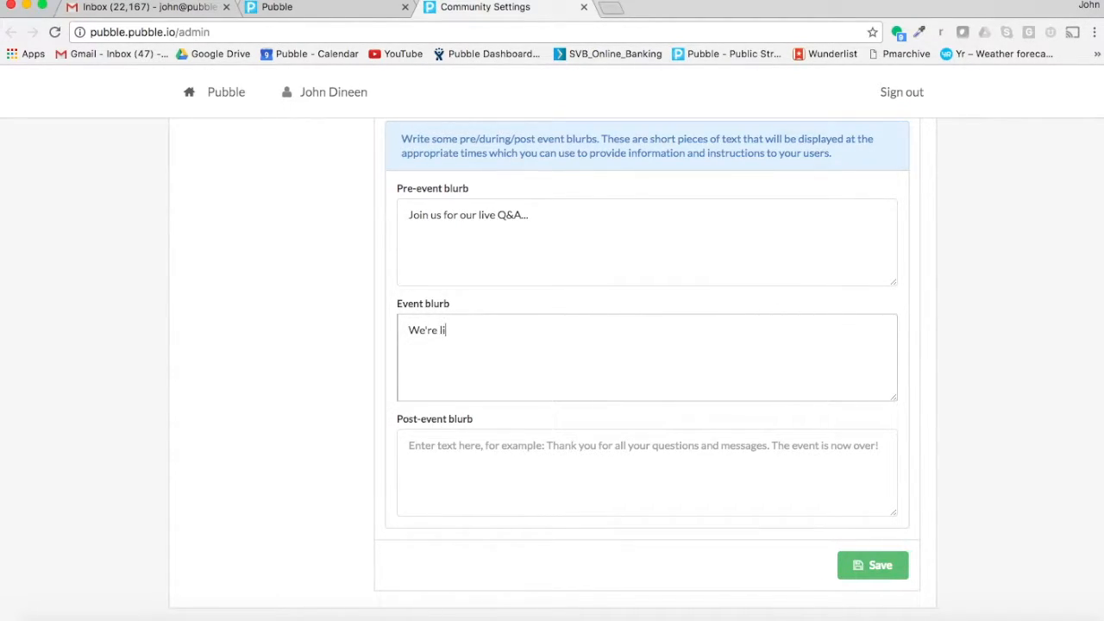
pyautogui.write('ve. Post your questions and we w')
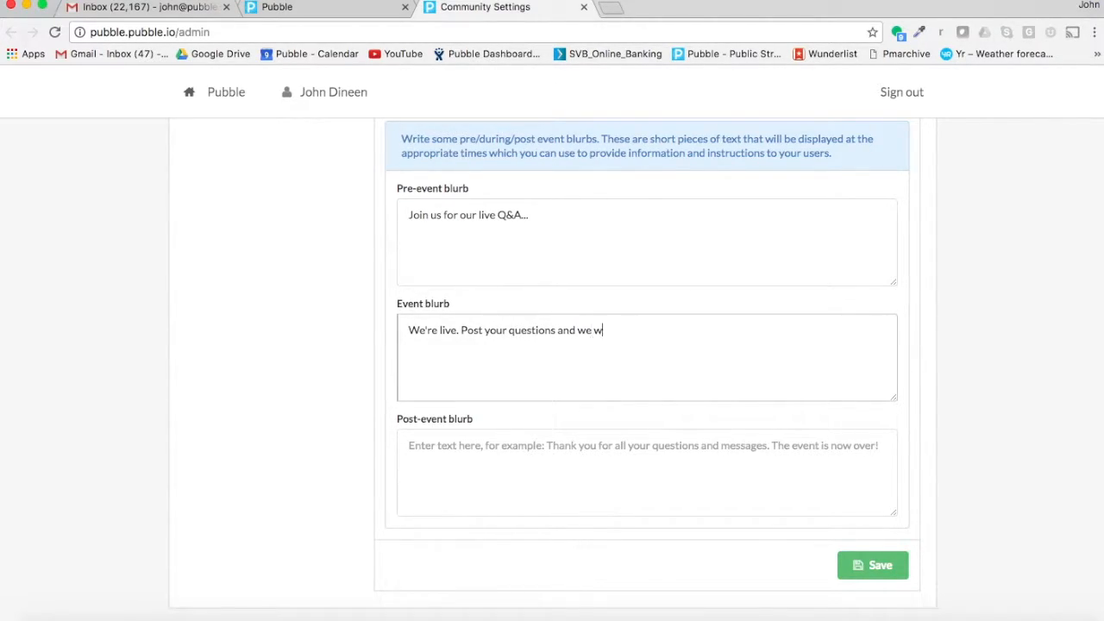
pyautogui.write('ill get through as man')
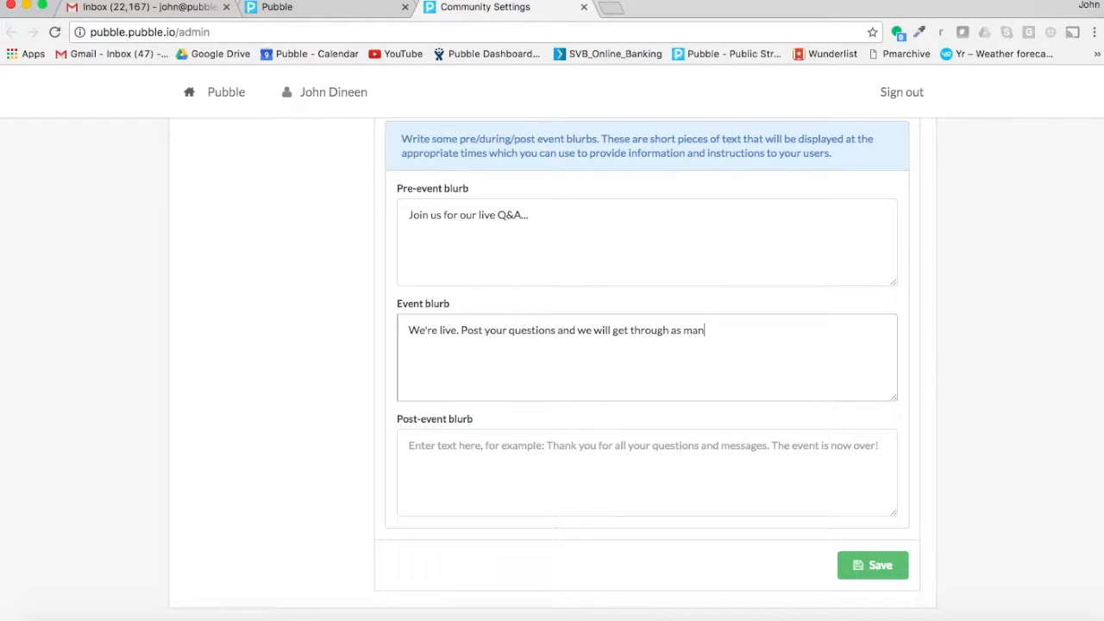
pyautogui.write('y as we can....')
# Step: Write the post-event blurb "Thanks for joinining!!" and save the event schedule
pyautogui.click(431, 445)
pyautogui.write('Thanks ')
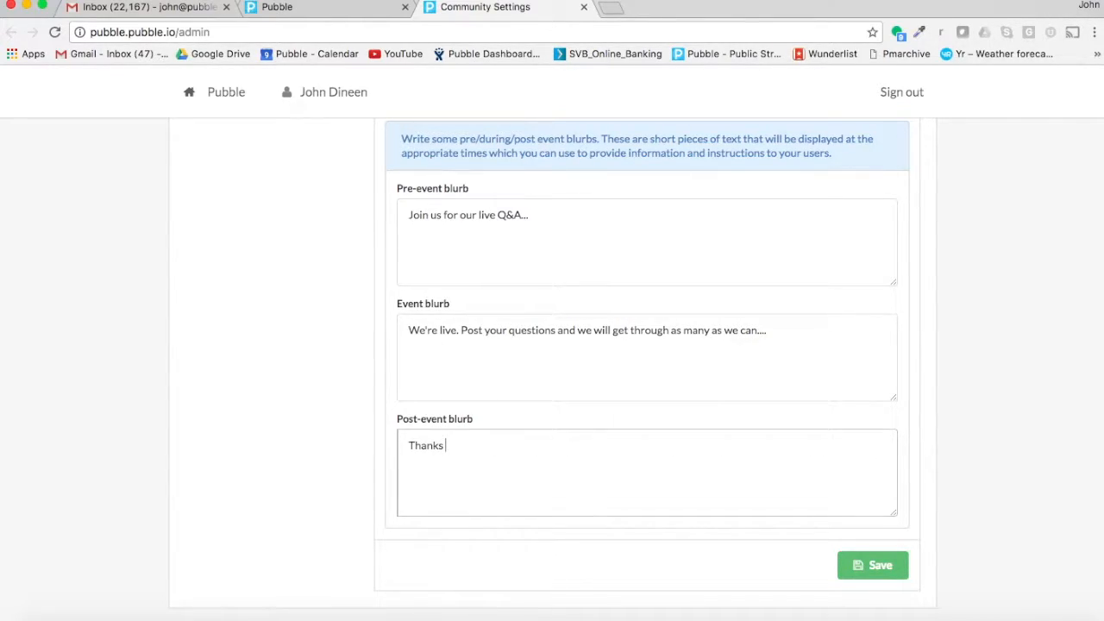
pyautogui.write('for joininin!!')
pyautogui.press('Left')
pyautogui.write('g')
pyautogui.click(898, 568)
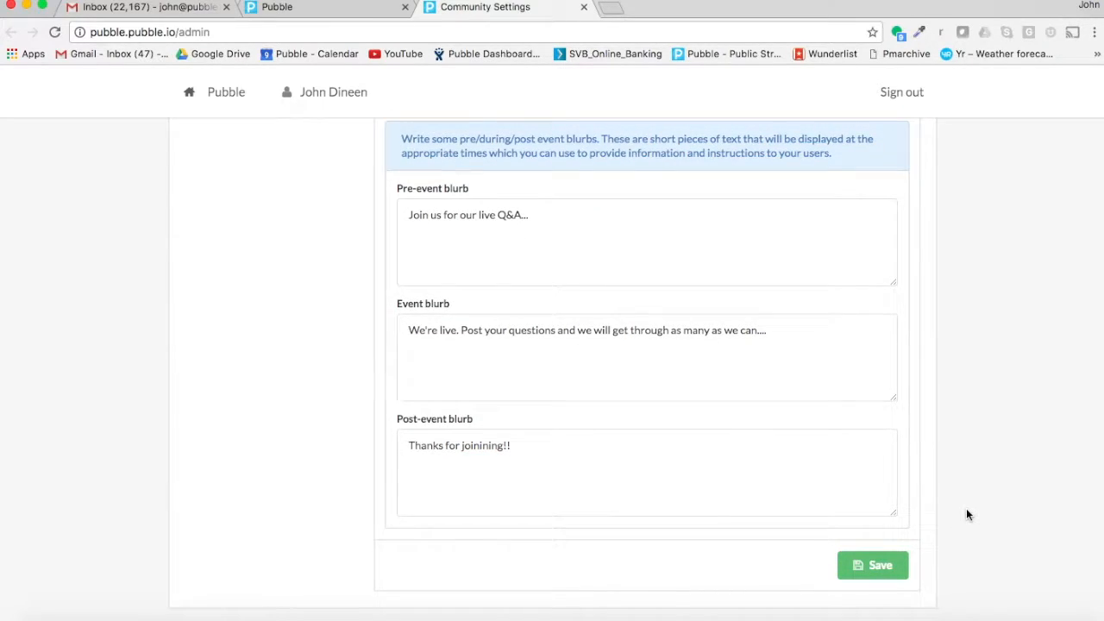
# Step: Open the deployment instructions of the Demo Live Q&A App and copy its embed code to the clipboard
pyautogui.scroll(1, 966, 508)
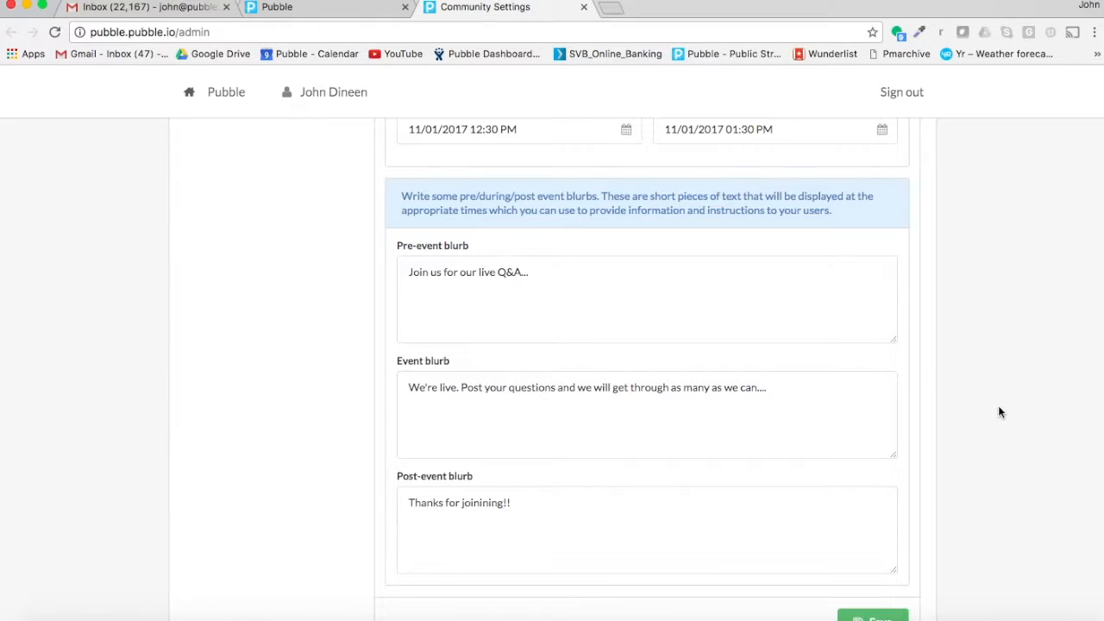
pyautogui.scroll(6, 998, 406)
pyautogui.scroll(-3, 998, 407)
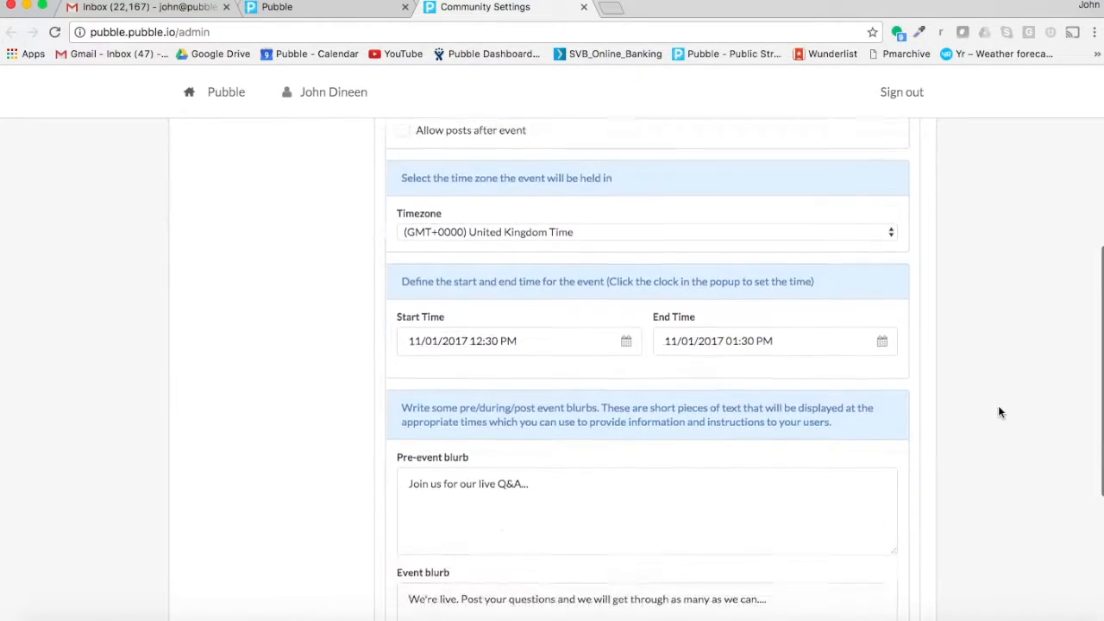
pyautogui.scroll(4, 998, 407)
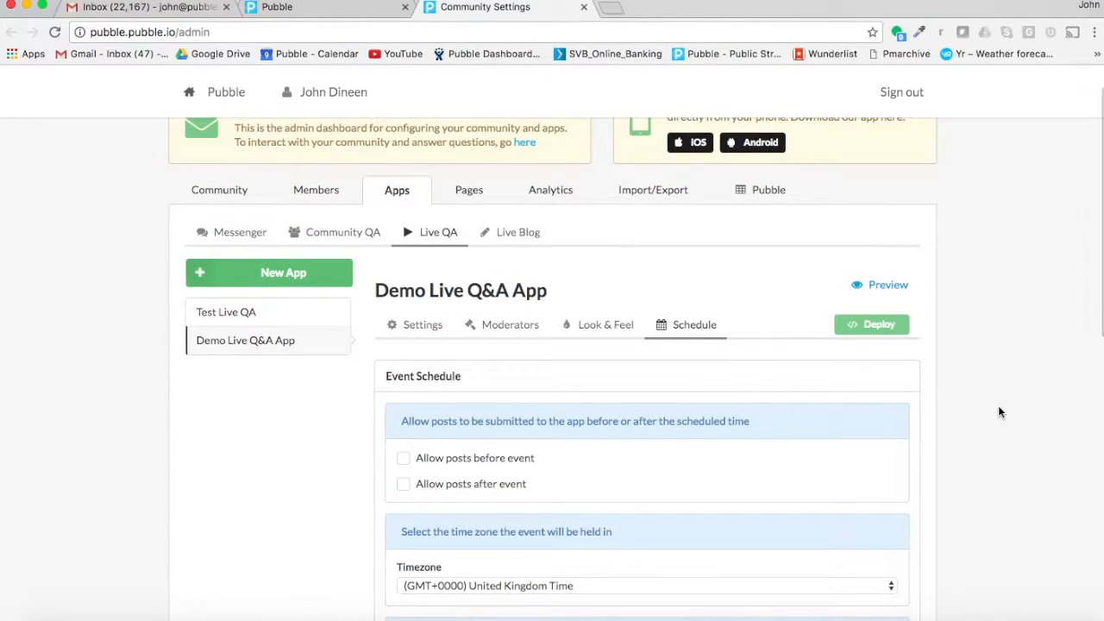
pyautogui.click(868, 328)
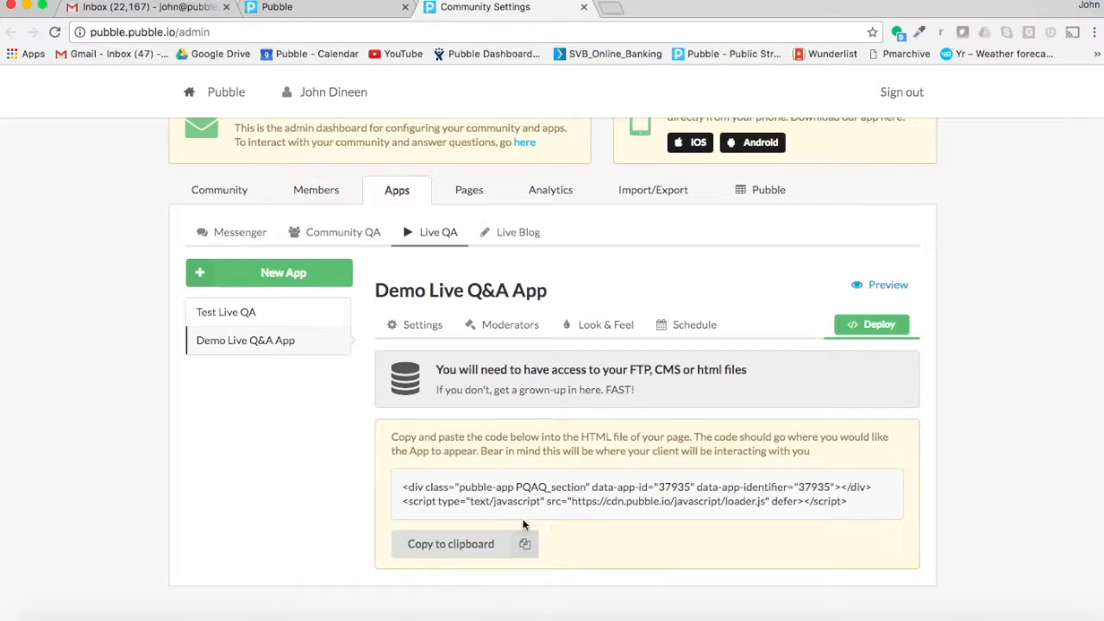
pyautogui.moveTo(401, 490); pyautogui.dragTo(590, 523)
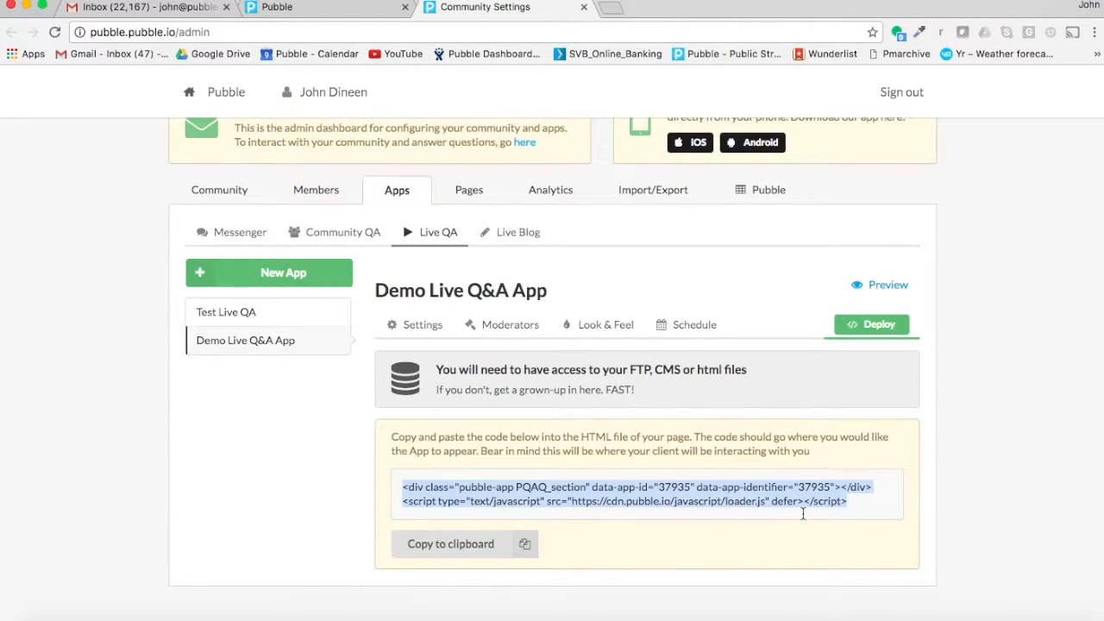
pyautogui.click(479, 547)
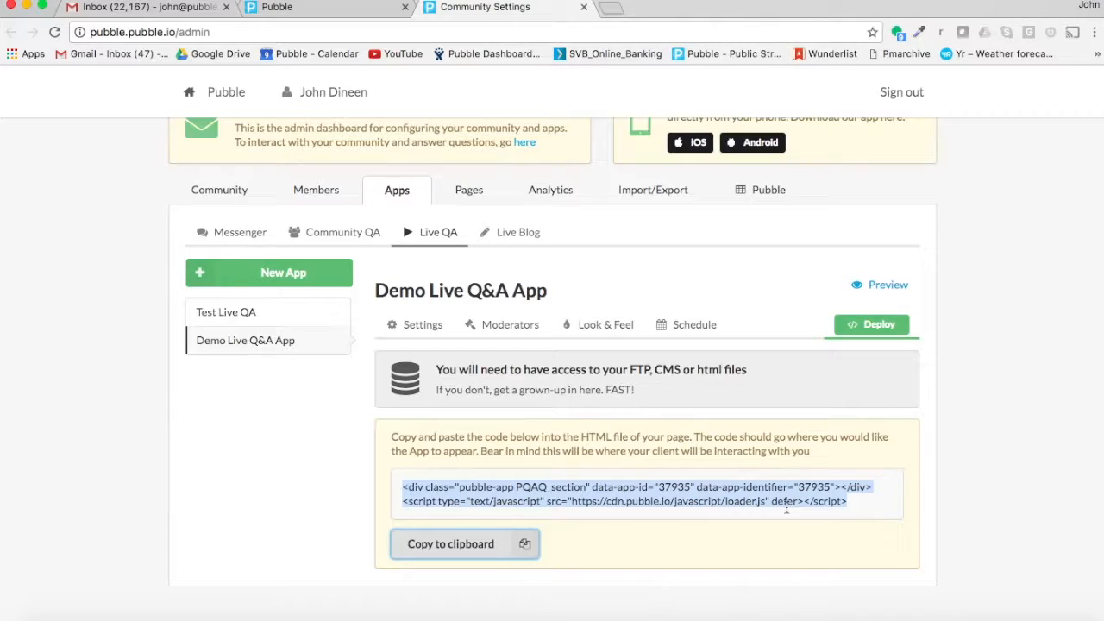
# Step: Preview the Demo Live Q&A App and examine its question box, event blurb and preview page address
pyautogui.click(886, 287)
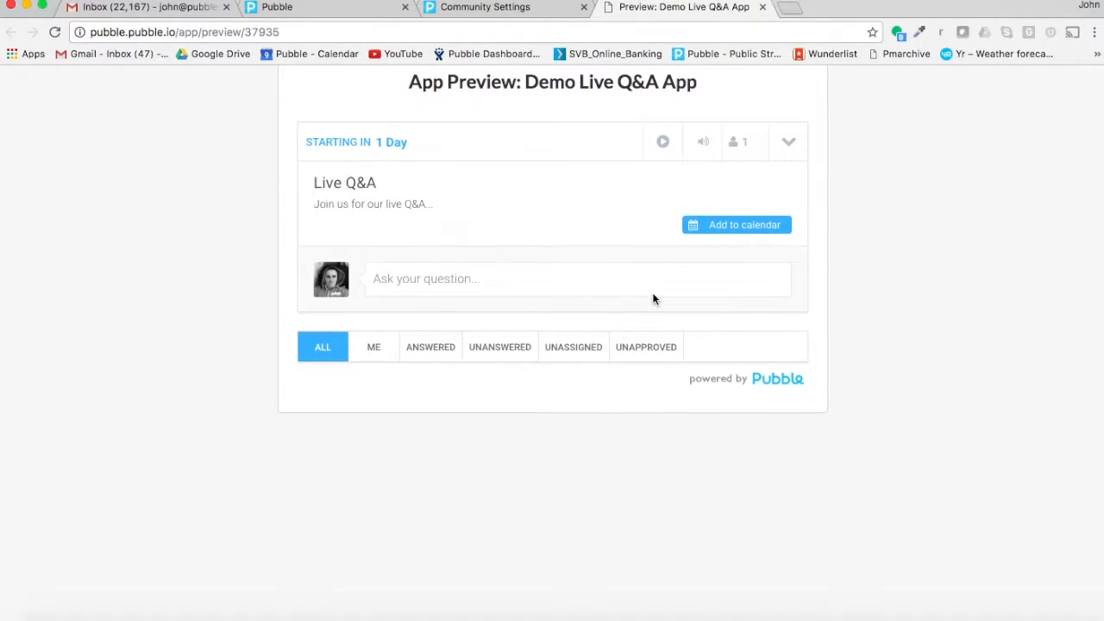
pyautogui.click(451, 289)
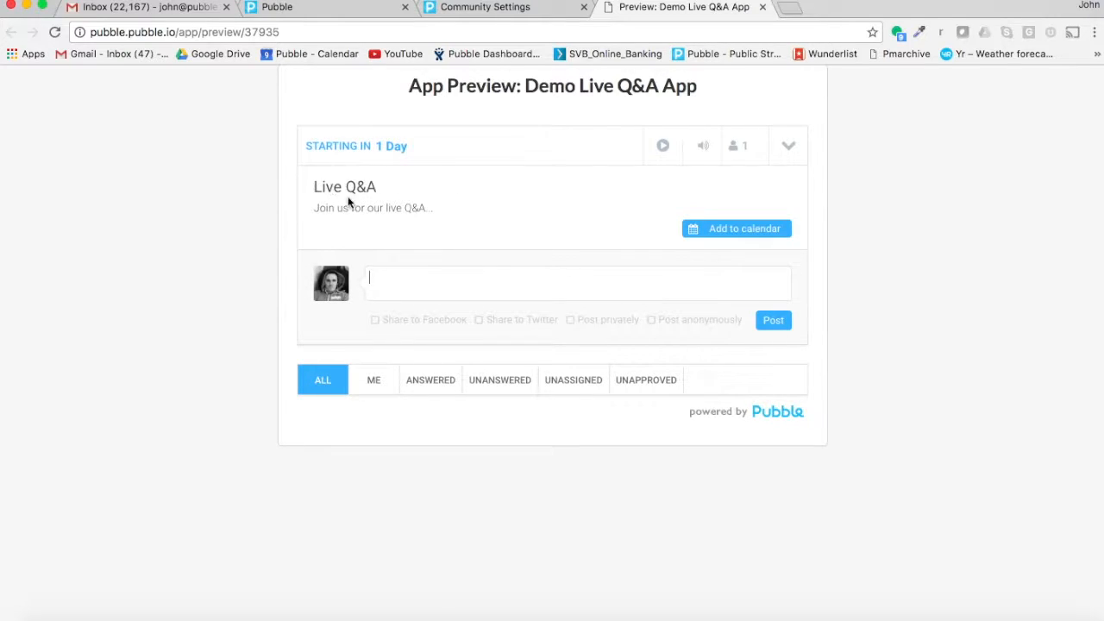
pyautogui.moveTo(316, 209); pyautogui.dragTo(436, 212)
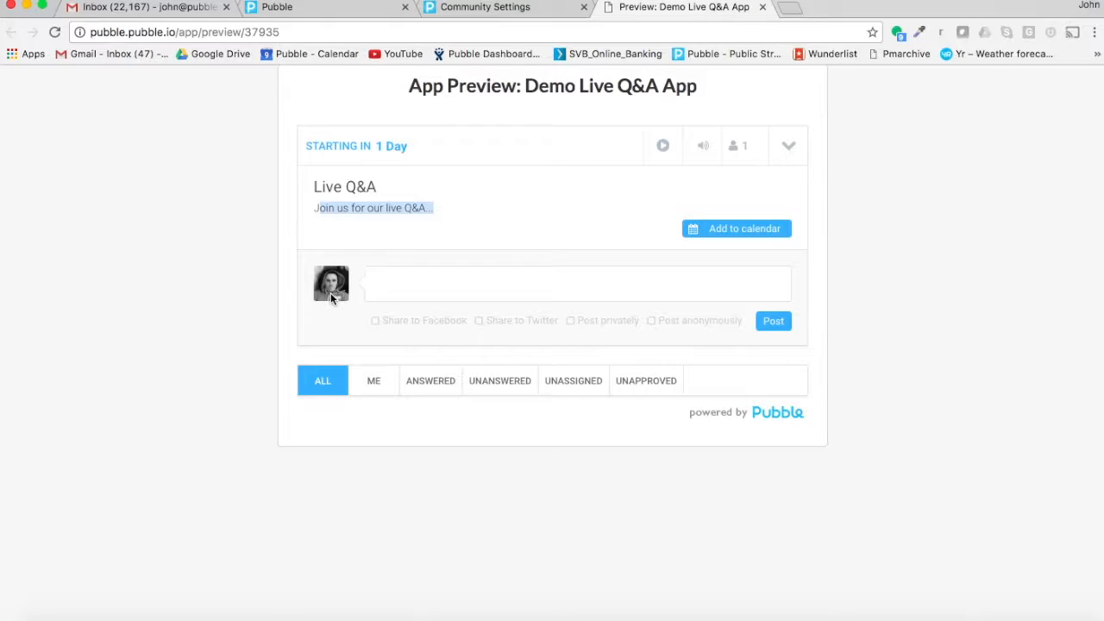
pyautogui.click(290, 33)
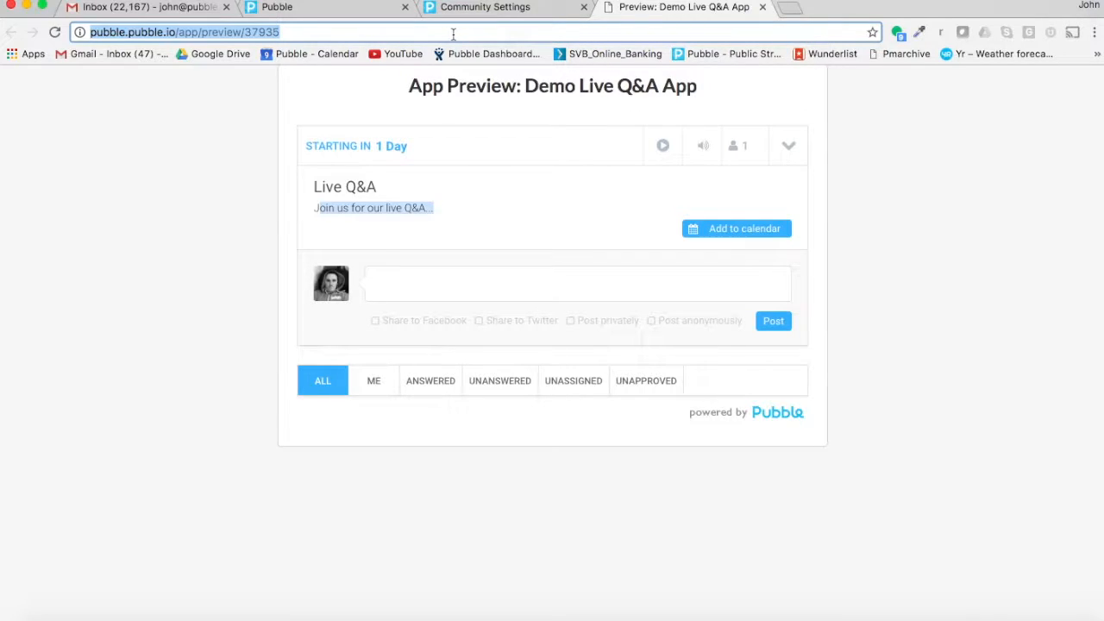
# Step: Return to the community settings page and review the Demo Live Q&A App's main, login, stream, host URL and script settings
pyautogui.click(499, 11)
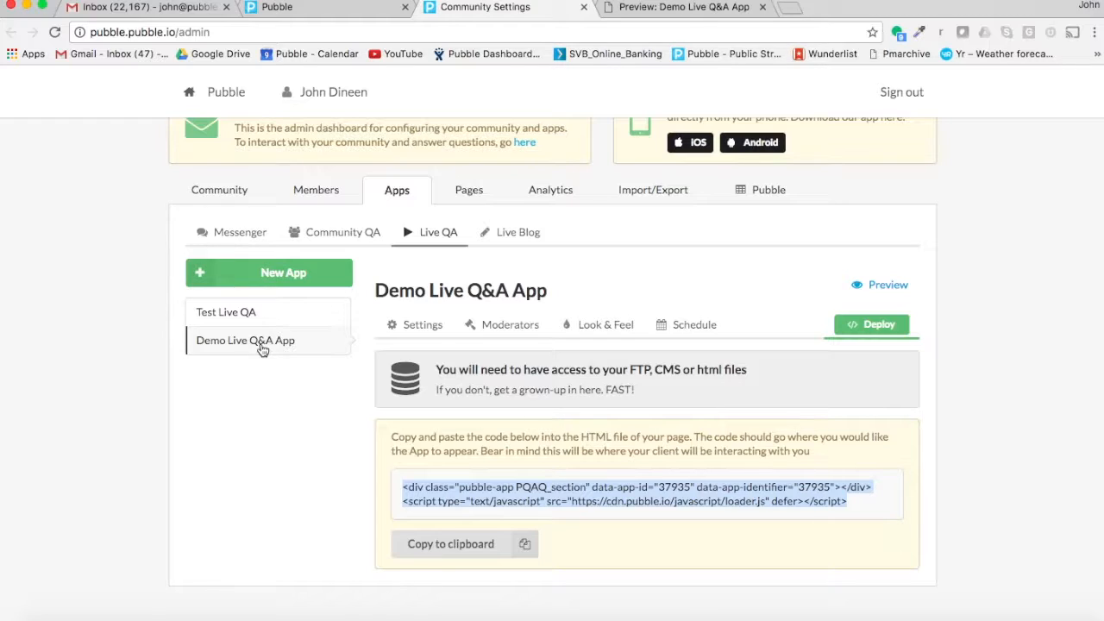
pyautogui.click(399, 324)
pyautogui.scroll(-5, 662, 432)
pyautogui.scroll(-1, 662, 432)
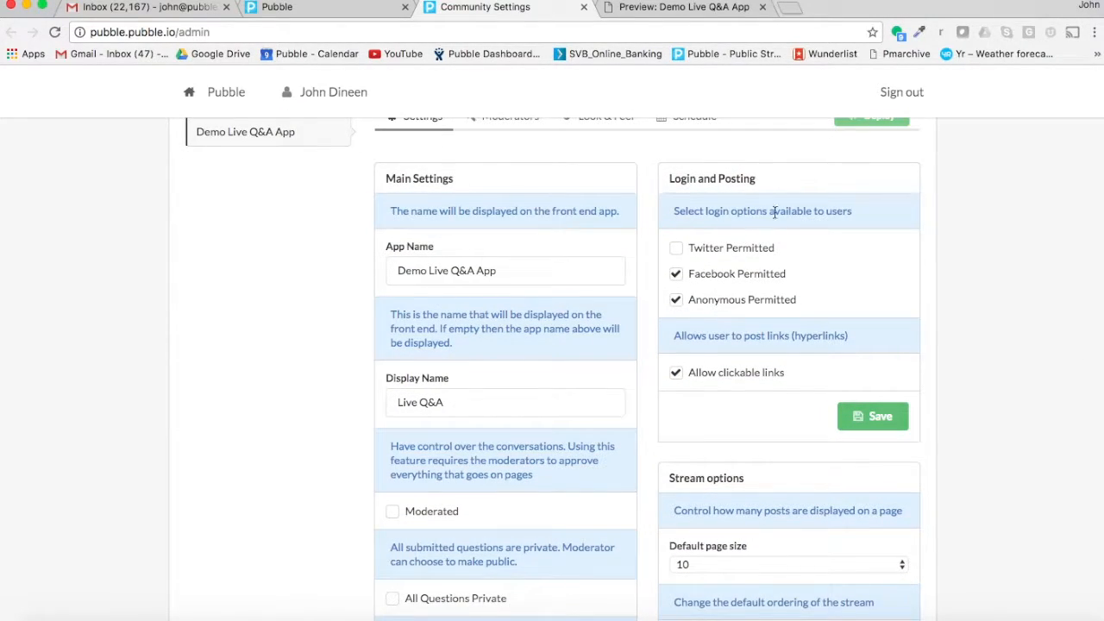
pyautogui.scroll(-4, 723, 252)
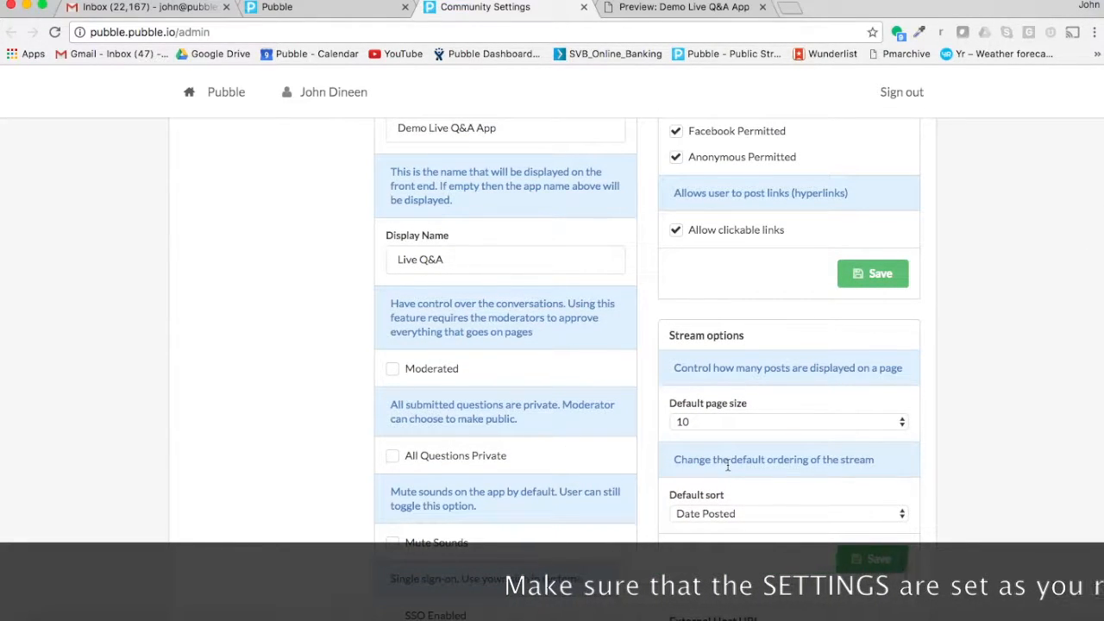
pyautogui.scroll(-1, 727, 466)
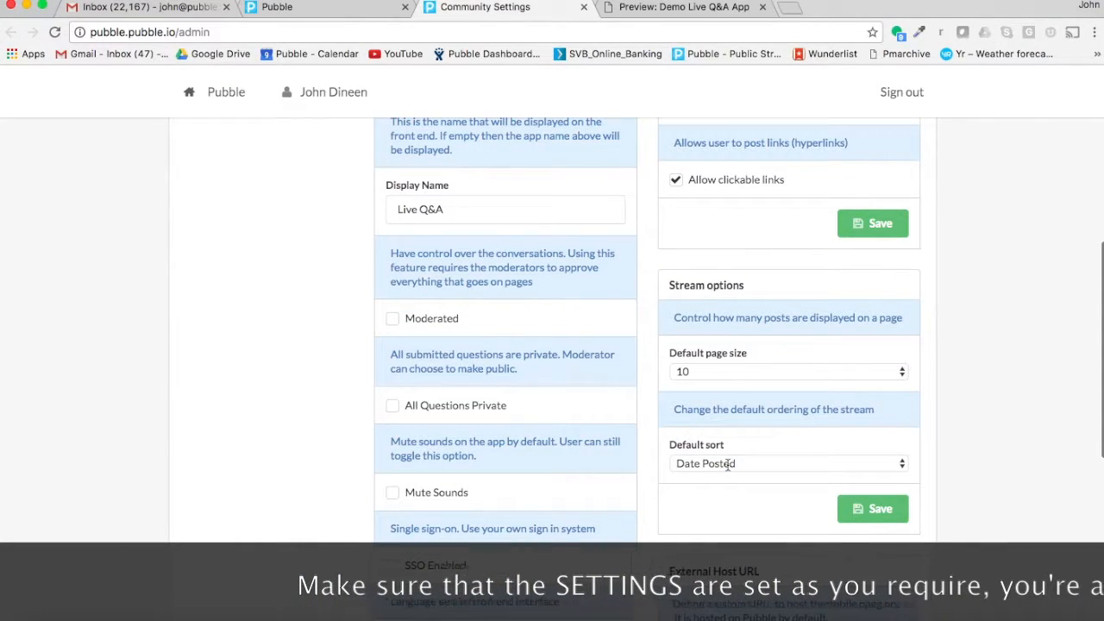
pyautogui.scroll(-2, 732, 353)
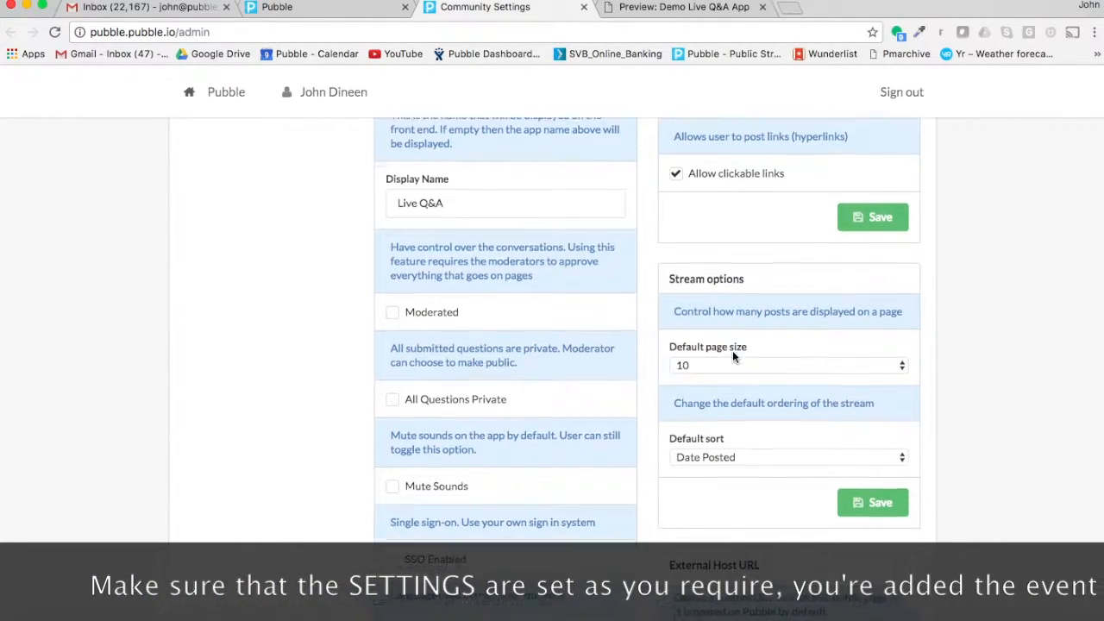
pyautogui.scroll(-3, 732, 352)
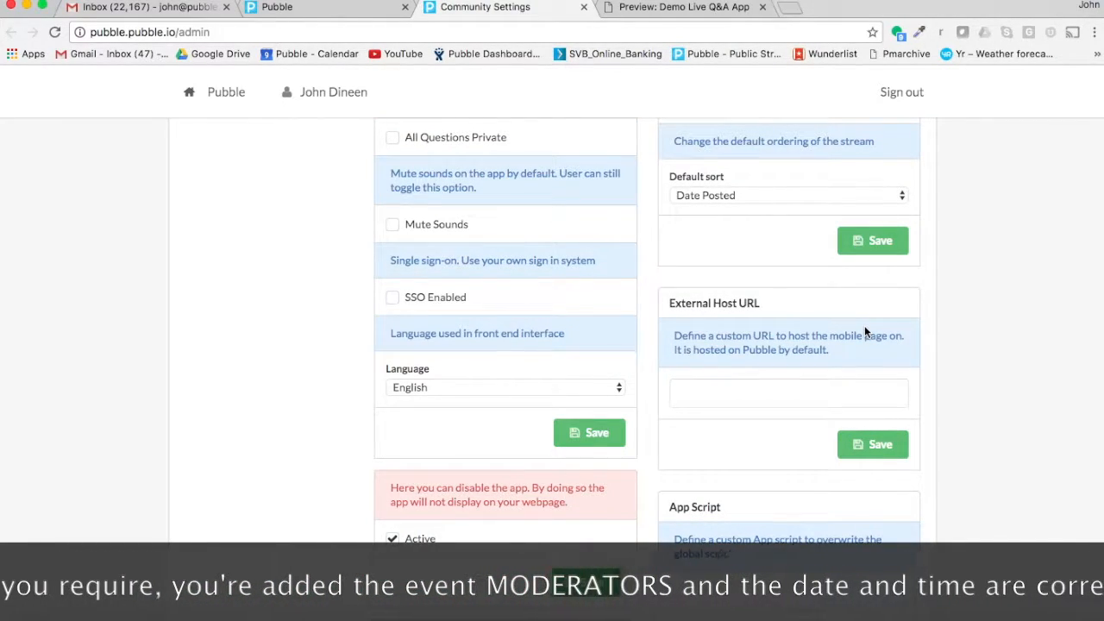
pyautogui.scroll(-3, 865, 331)
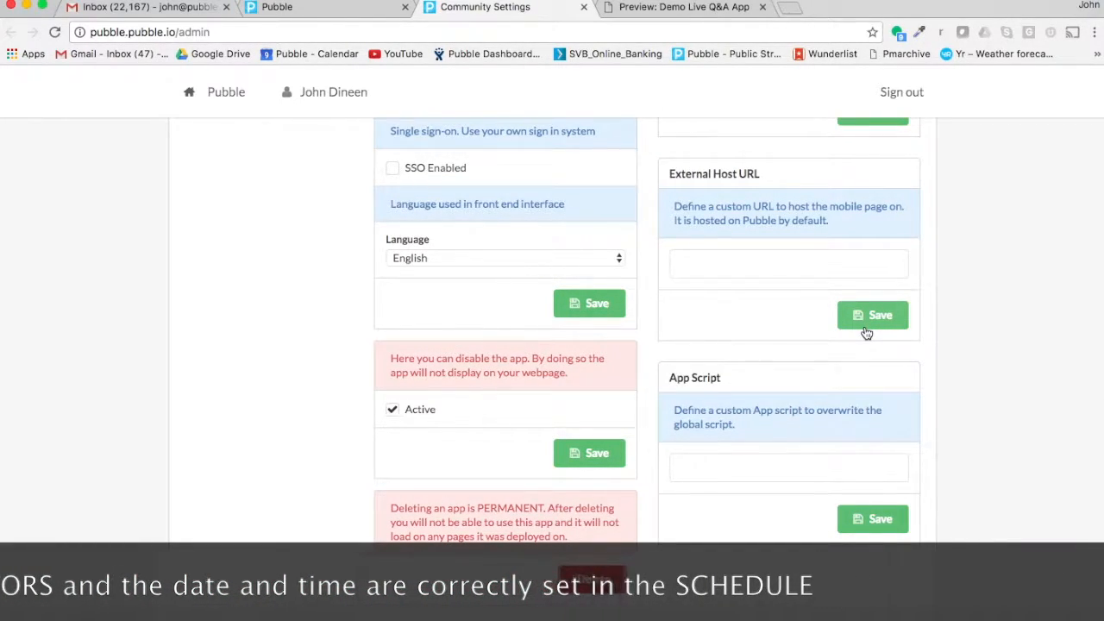
pyautogui.scroll(-1, 866, 333)
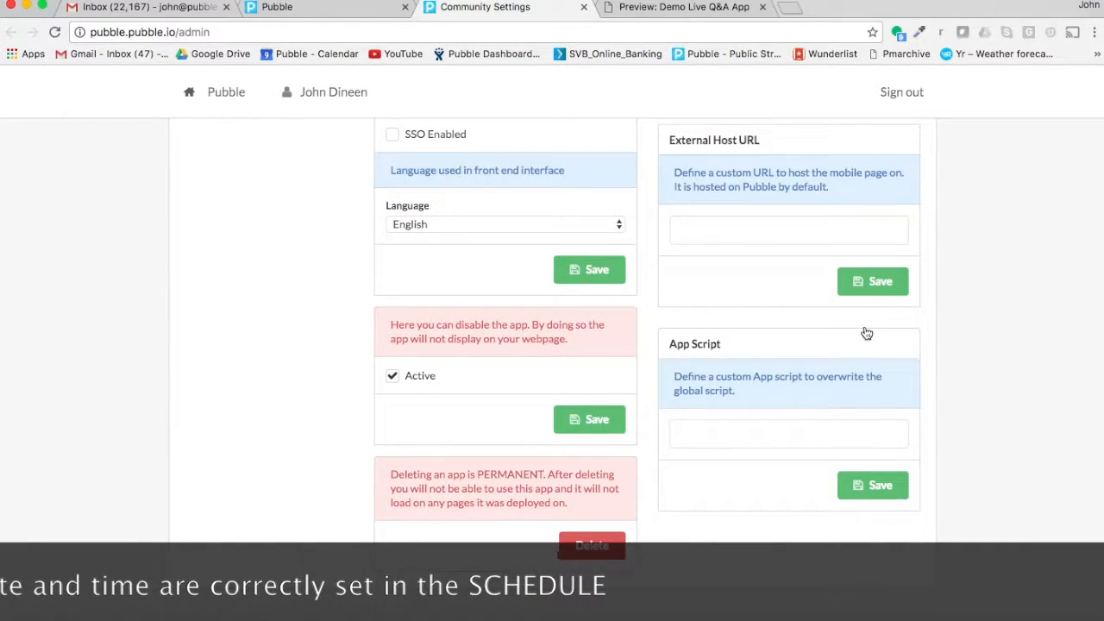
pyautogui.scroll(10, 866, 333)
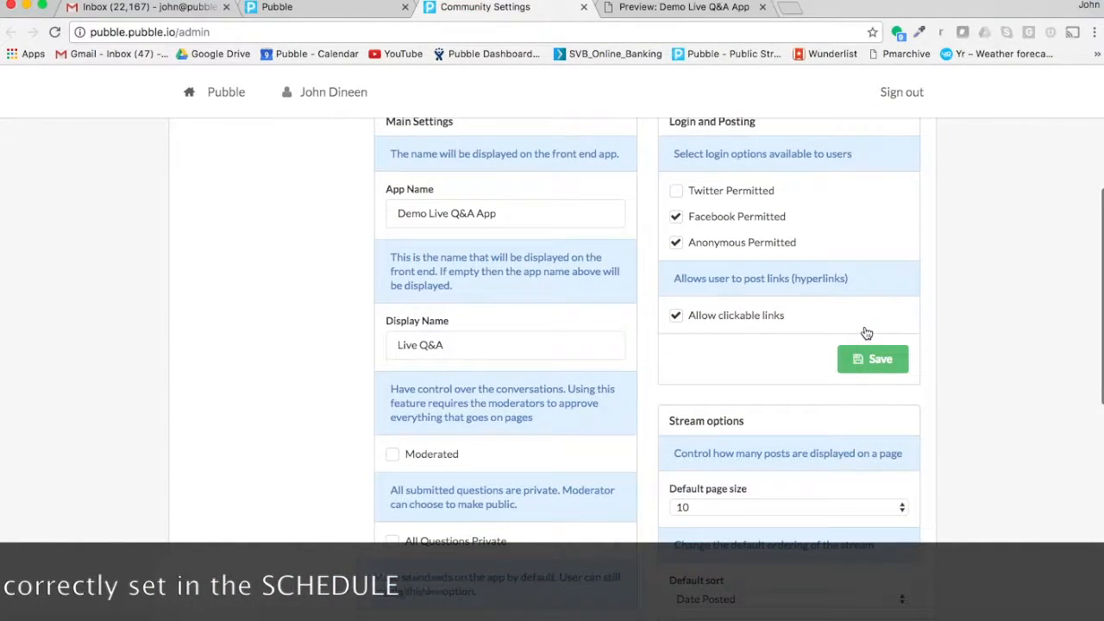
pyautogui.scroll(-8, 866, 333)
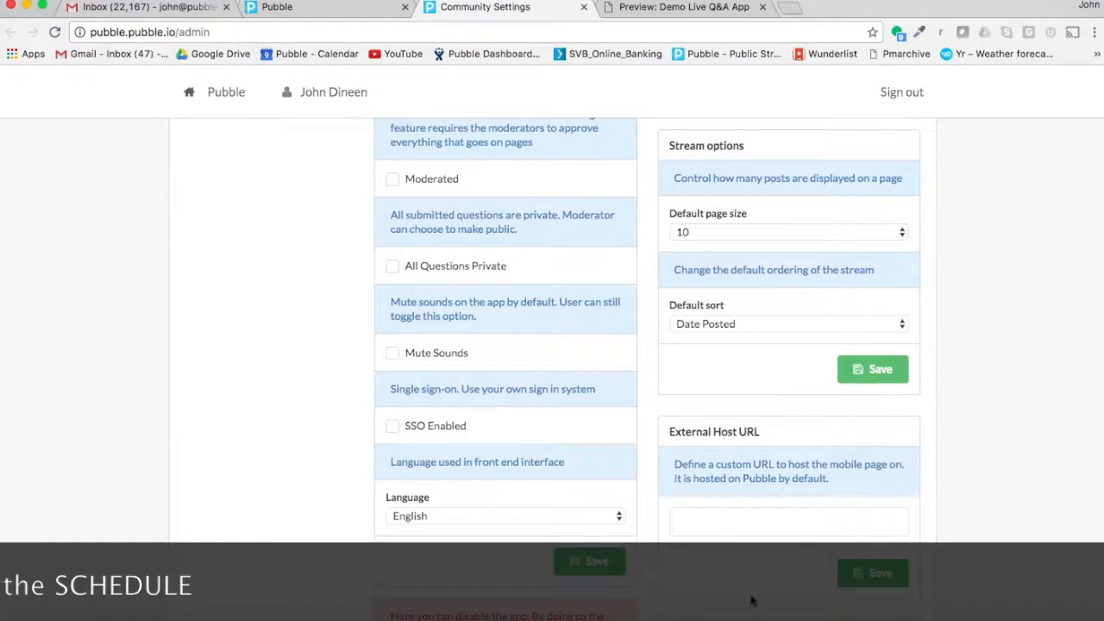